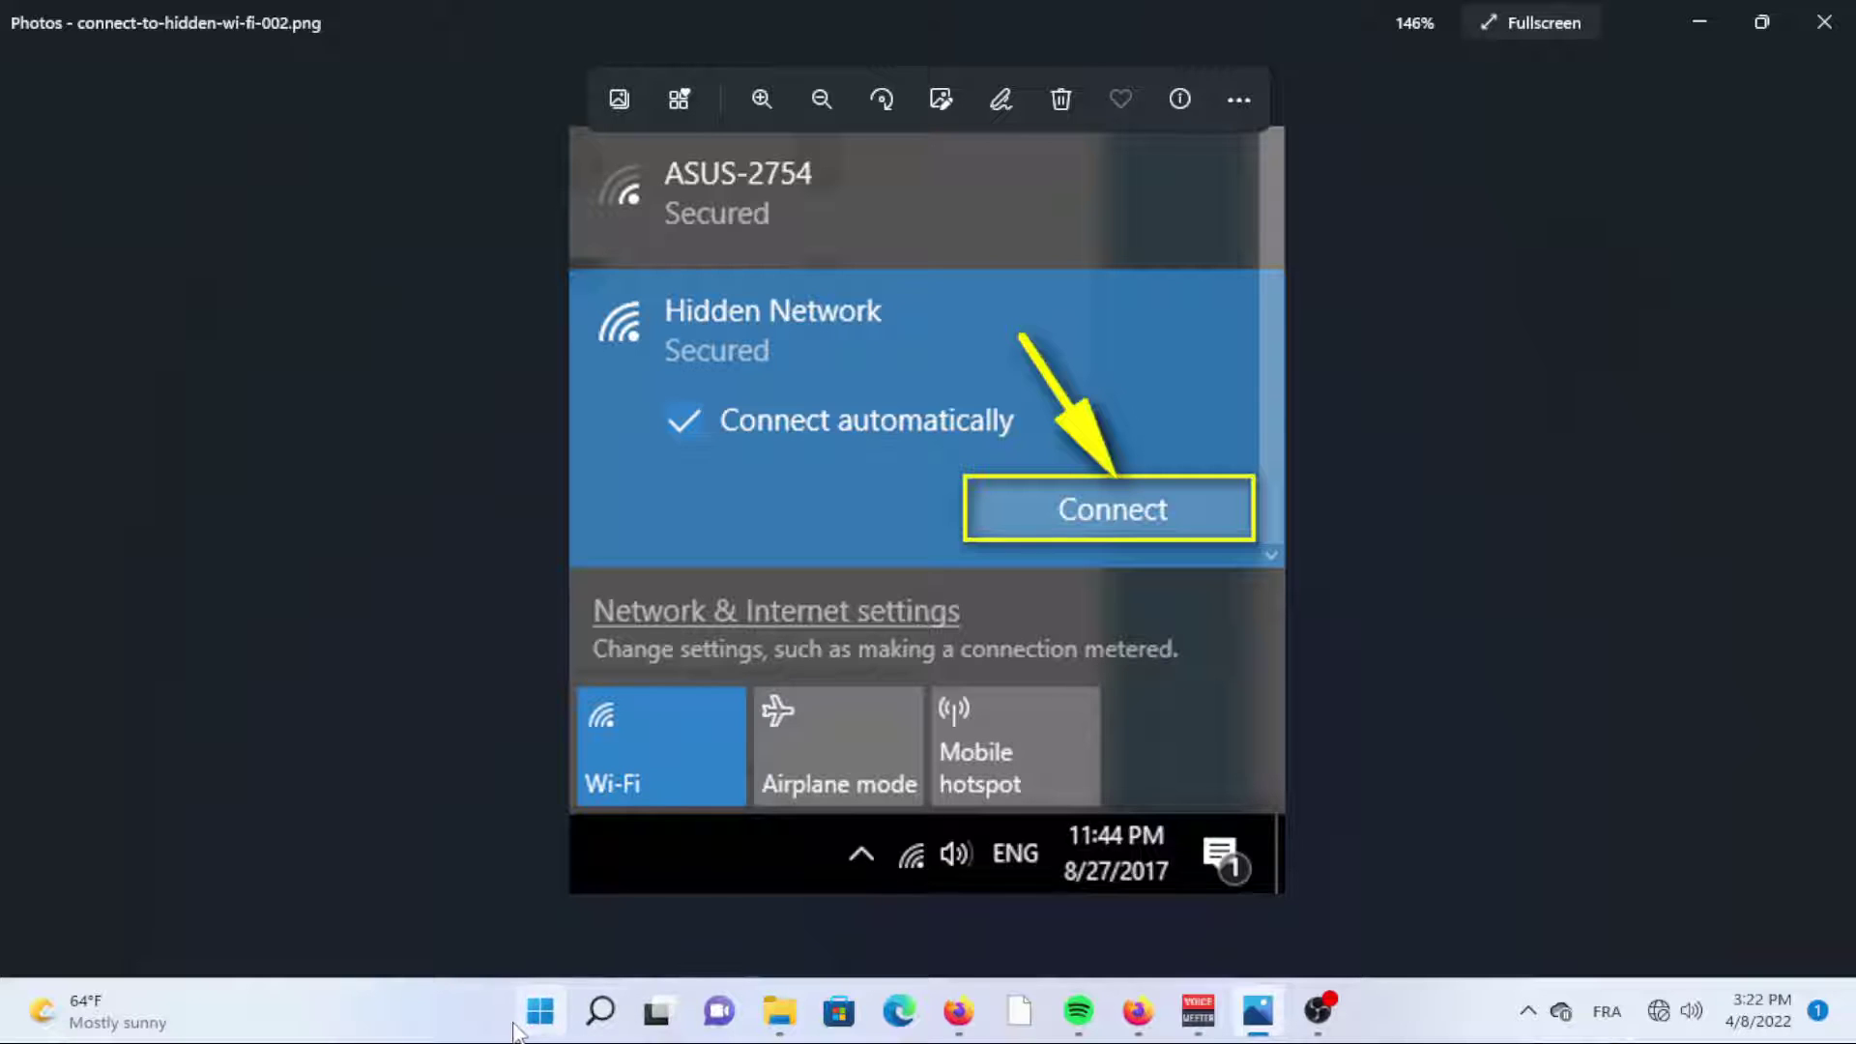
# Open Settings to Network & internet > Wi-Fi > Manage known networks, currently empty.
pyautogui.click(518, 1027)
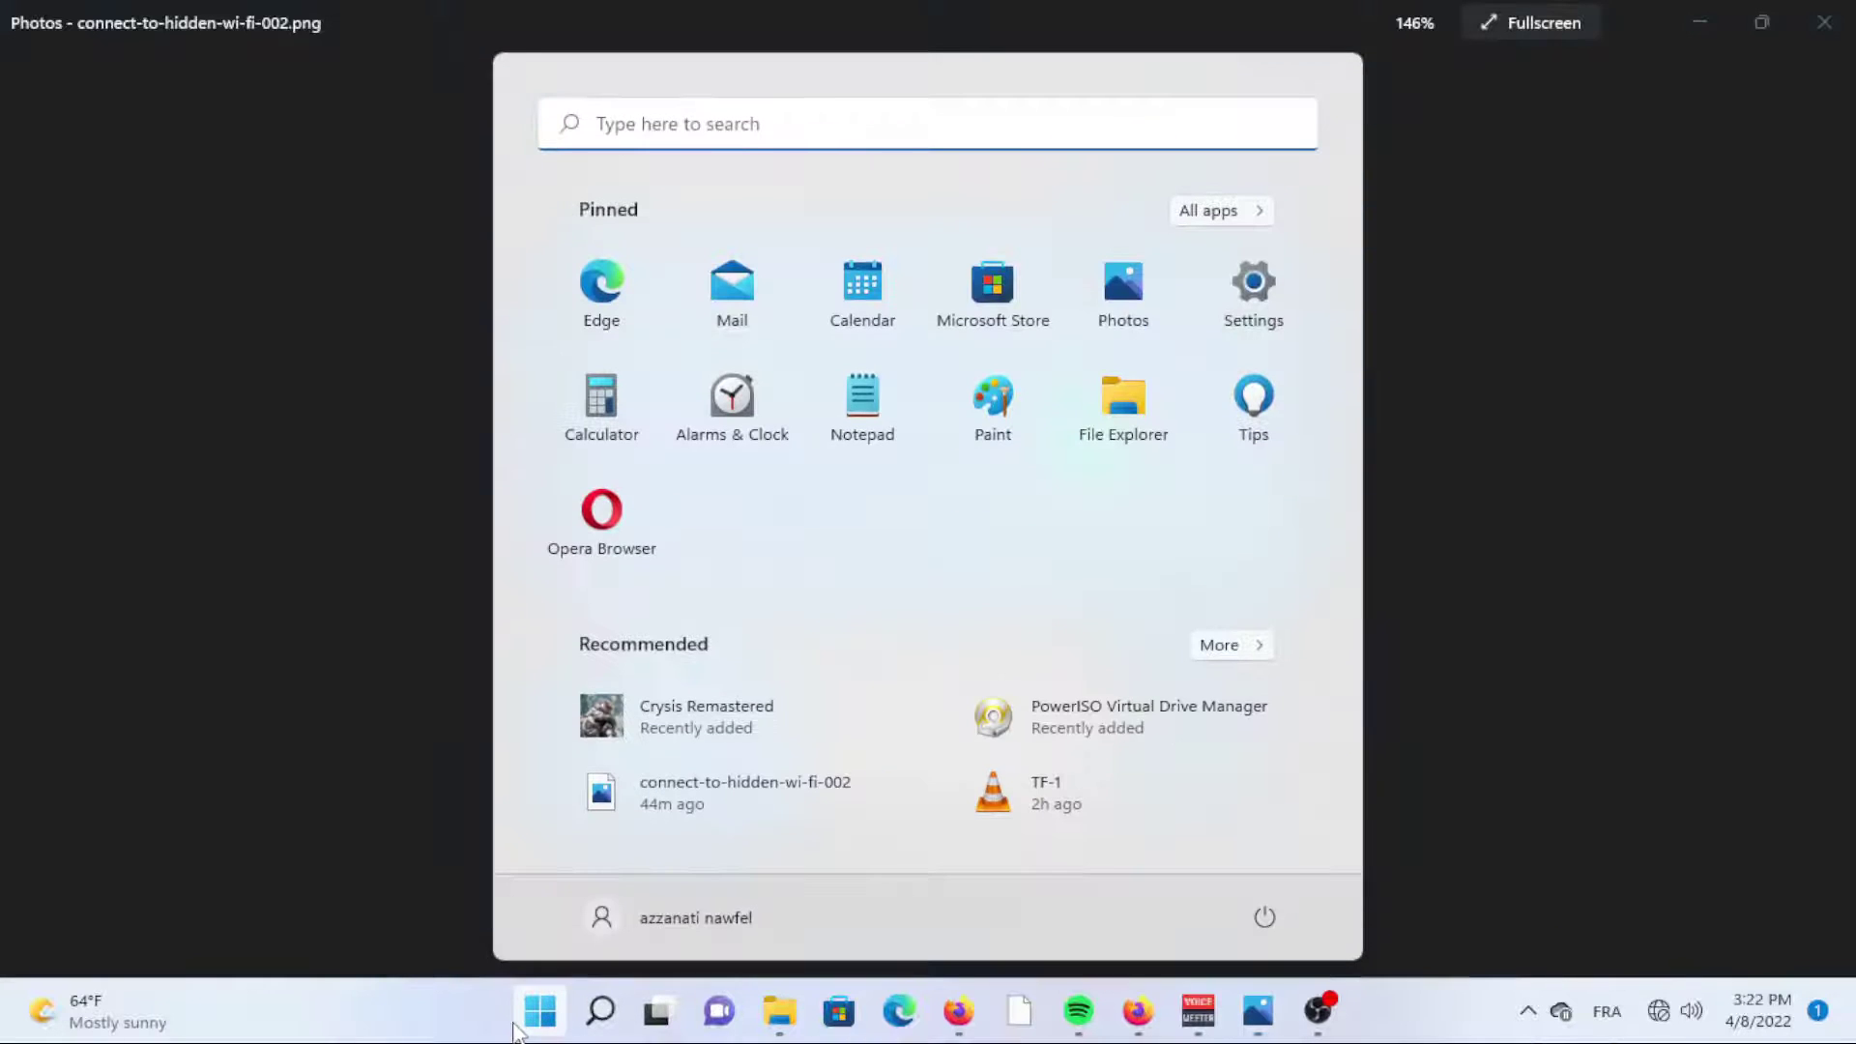
pyautogui.click(1236, 312)
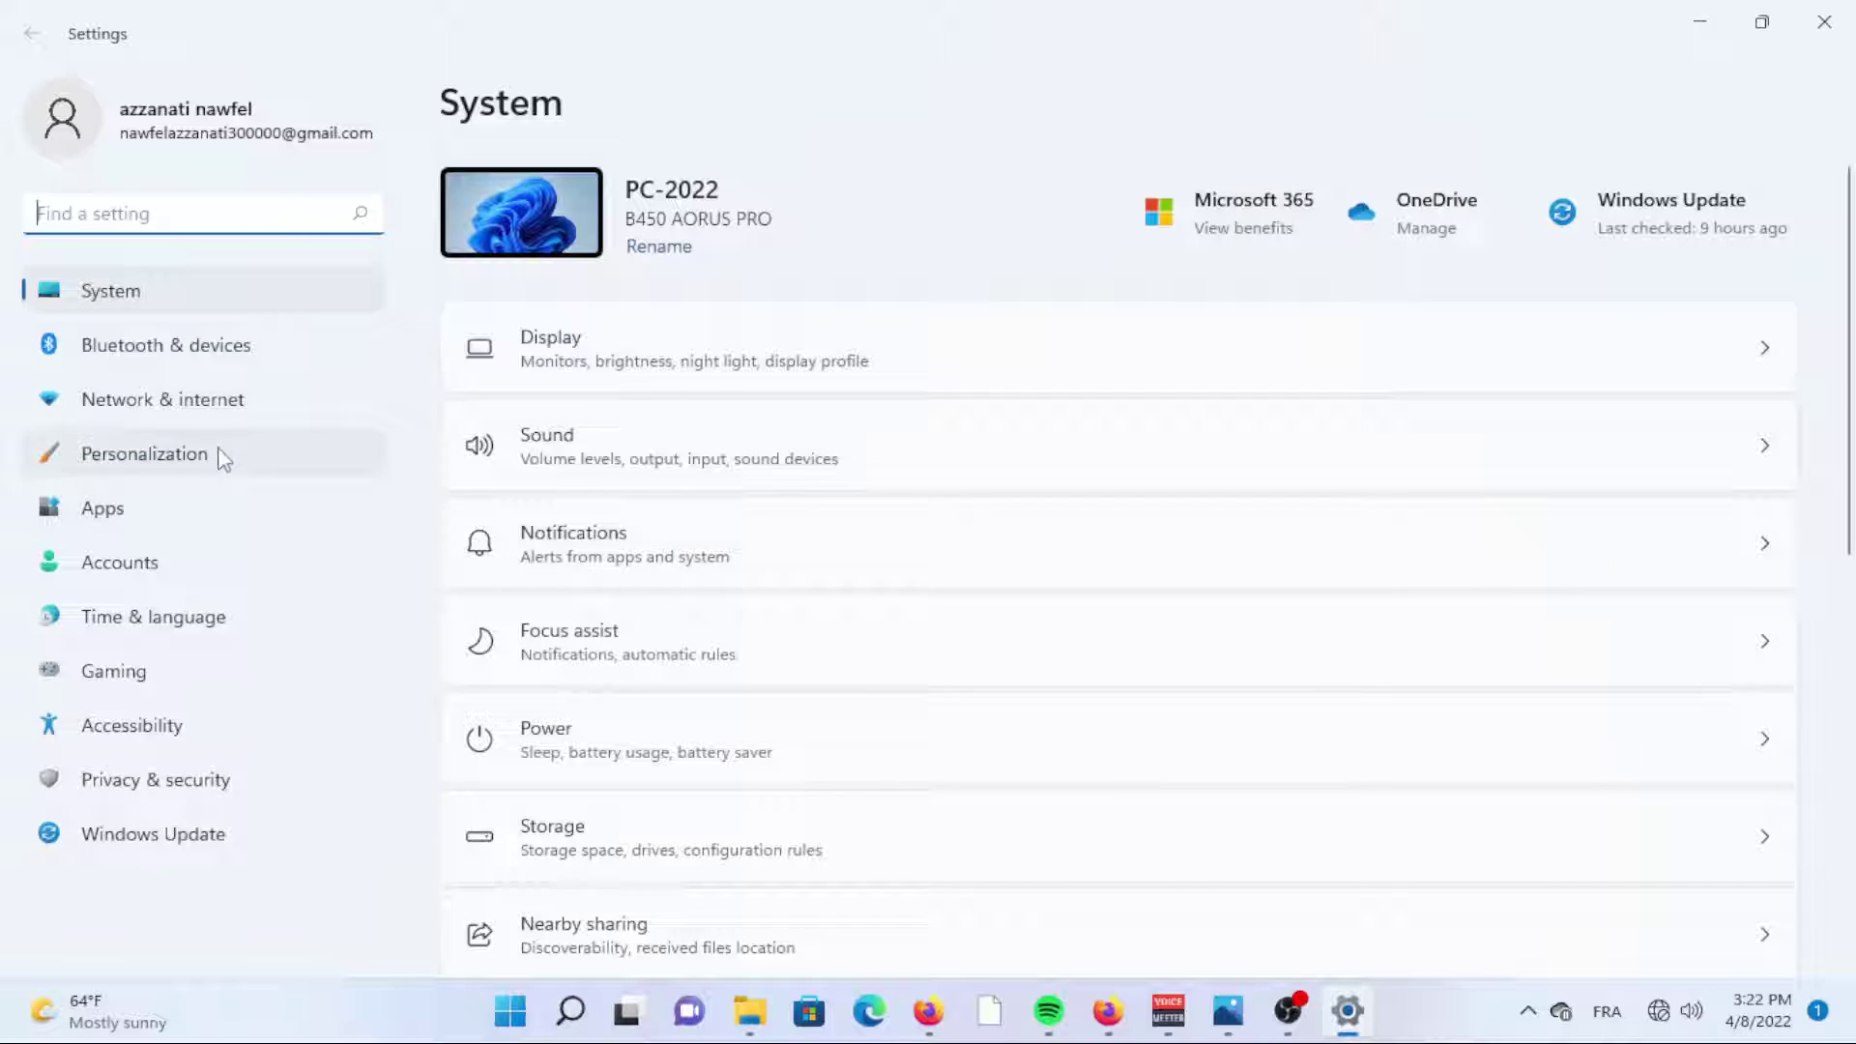
pyautogui.click(186, 414)
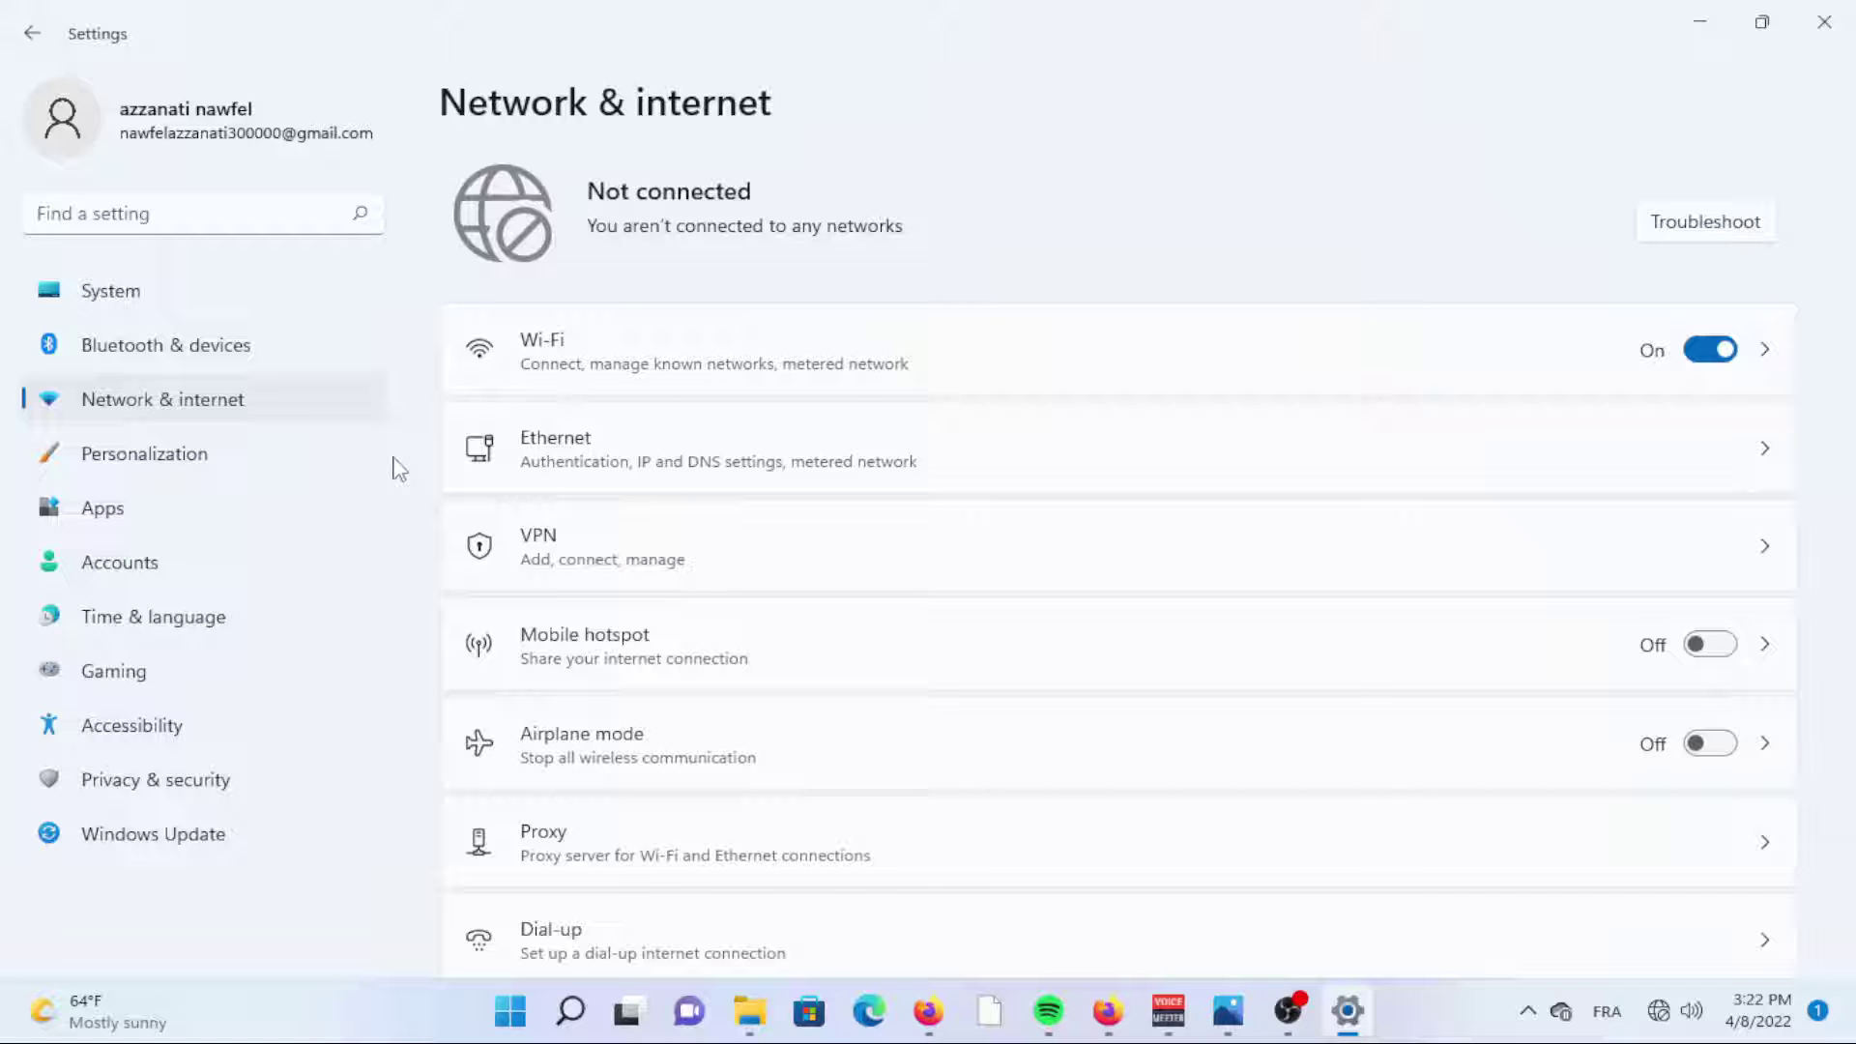
pyautogui.click(577, 366)
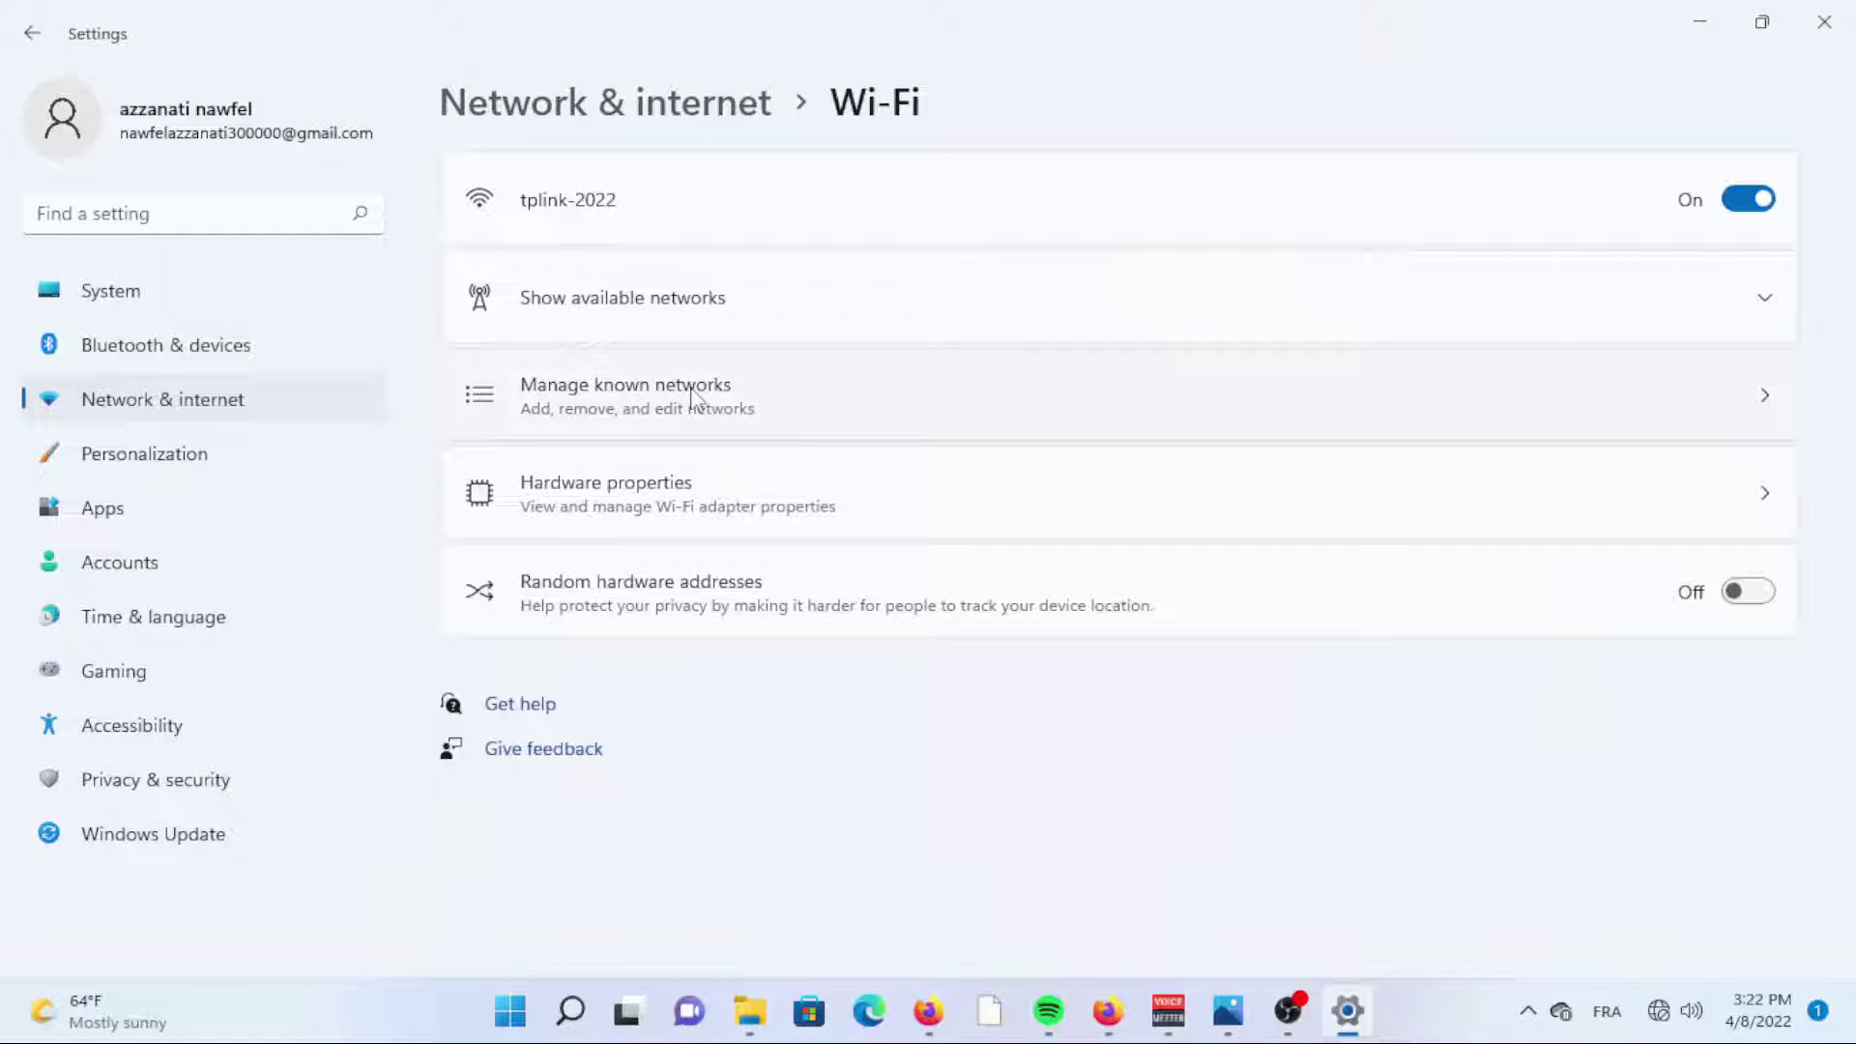
pyautogui.click(692, 397)
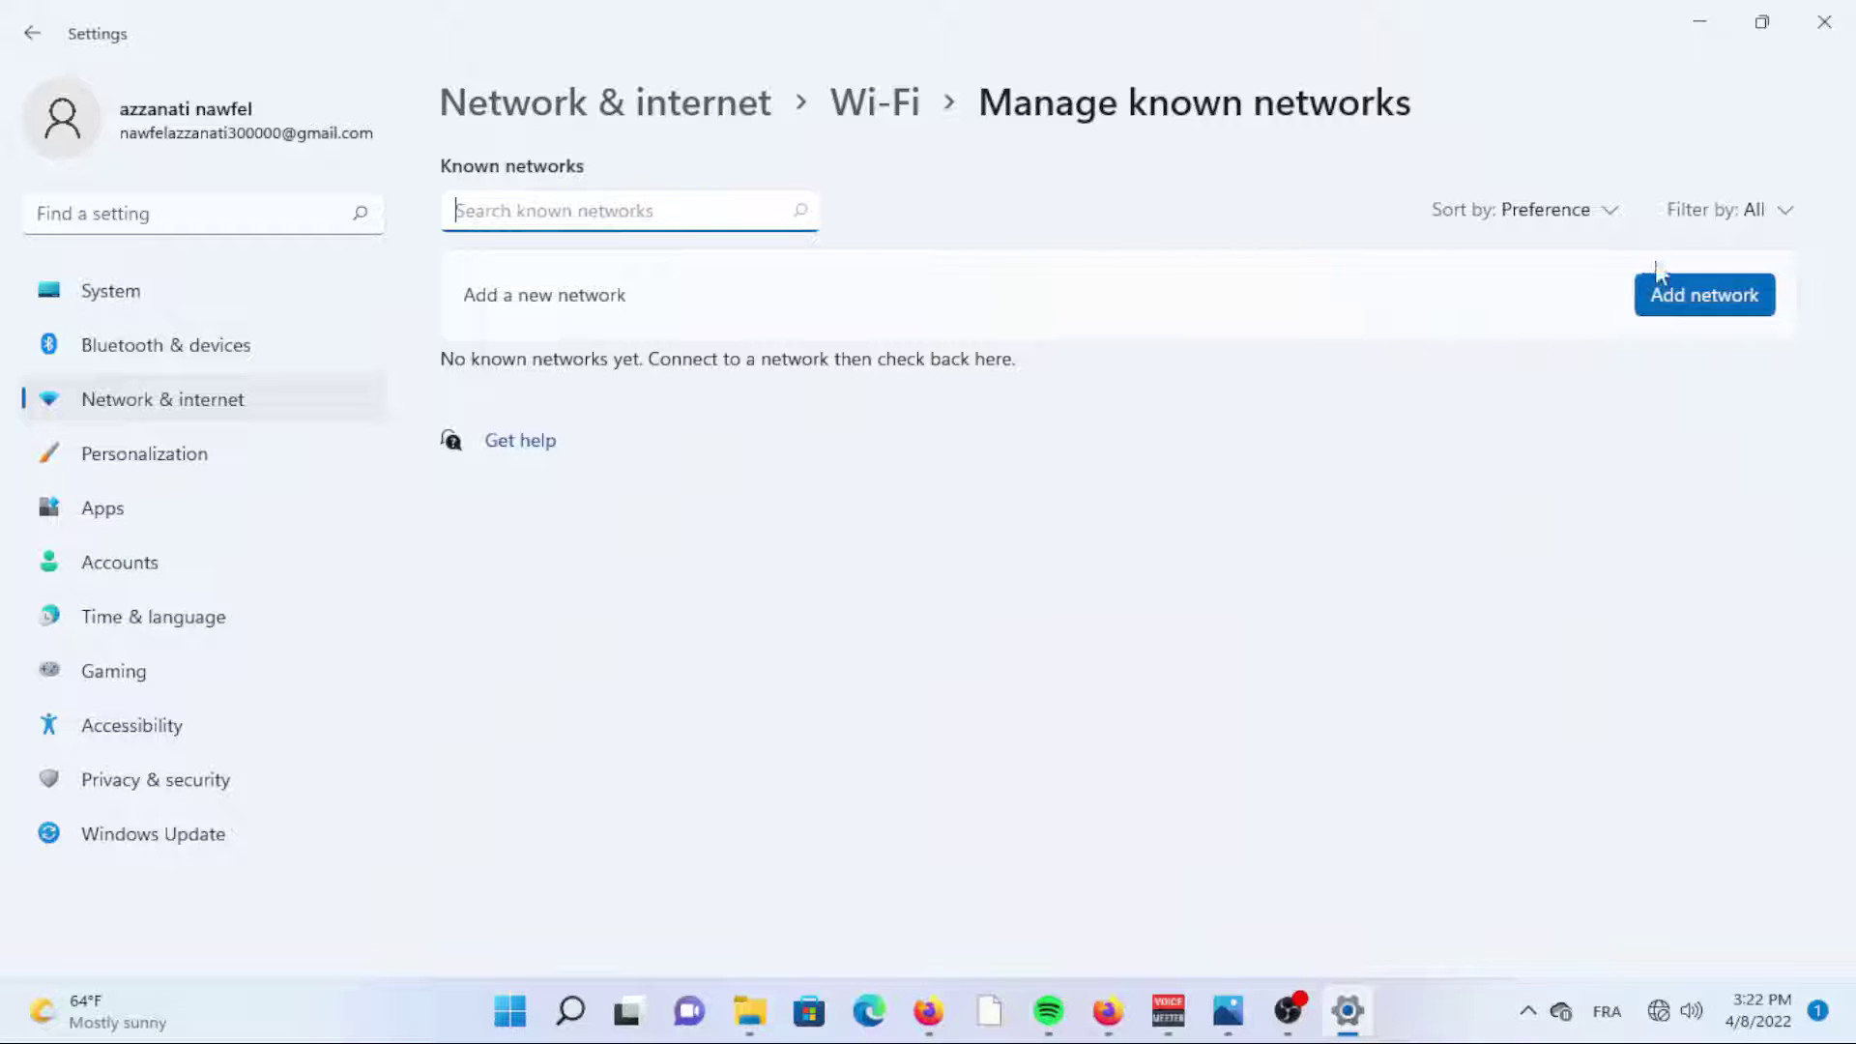
# Add TP-LINK_2052 with WPA2-Personal AES, its security key and 'Connect even if not broadcasting', then save.
pyautogui.click(1682, 298)
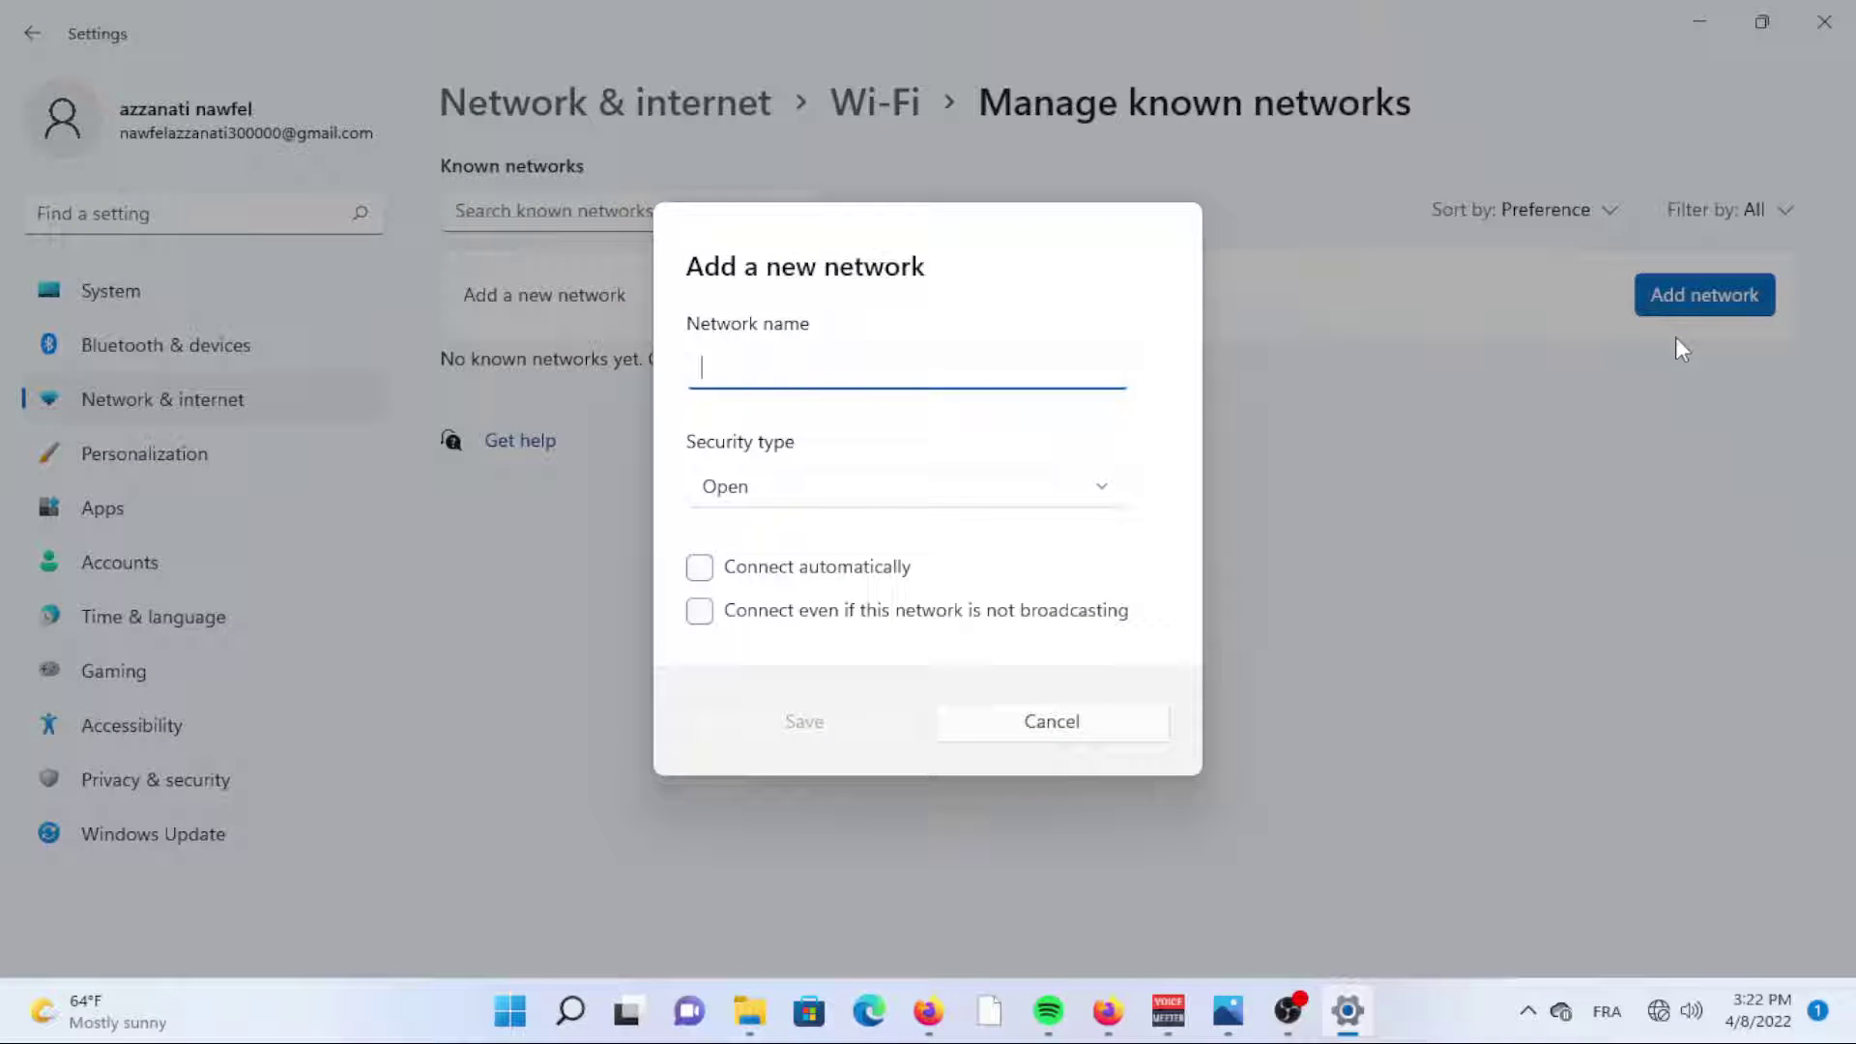
pyautogui.write('TP-LIN')
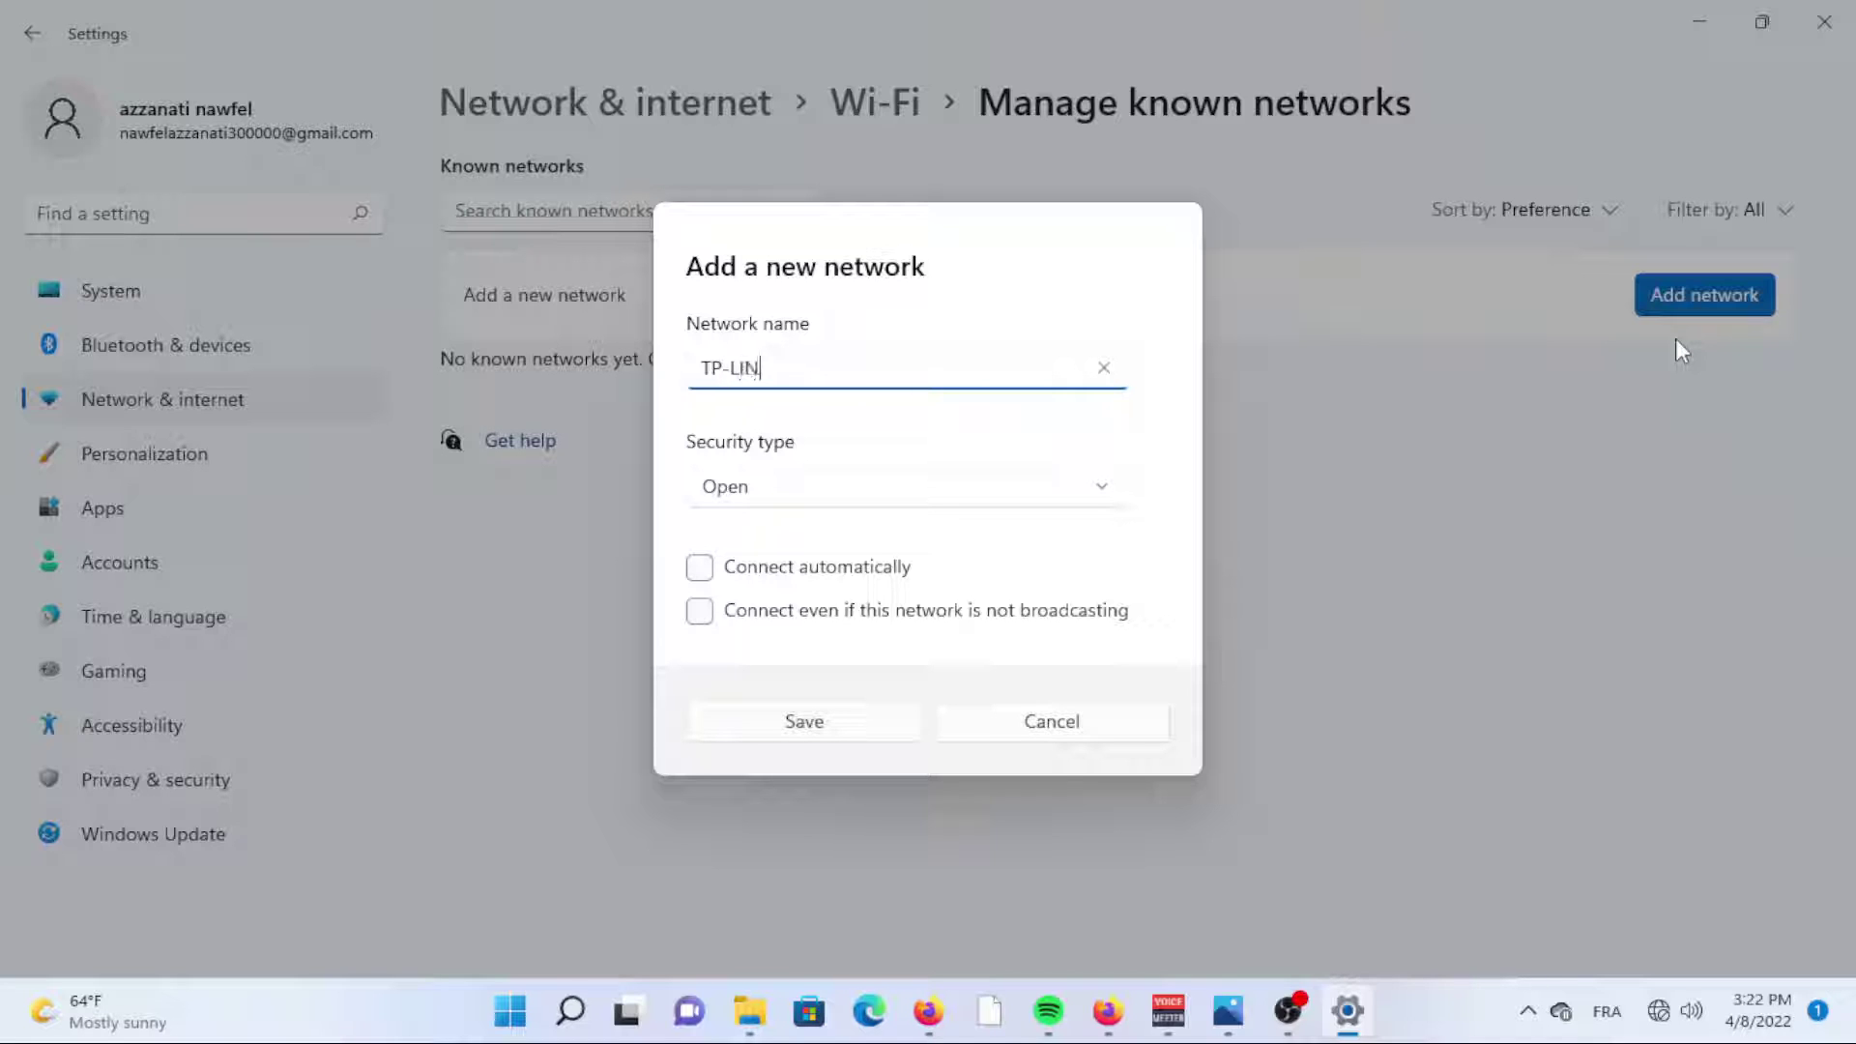
pyautogui.write('K_2052')
pyautogui.click(918, 486)
pyautogui.click(766, 571)
pyautogui.write('••••••••')
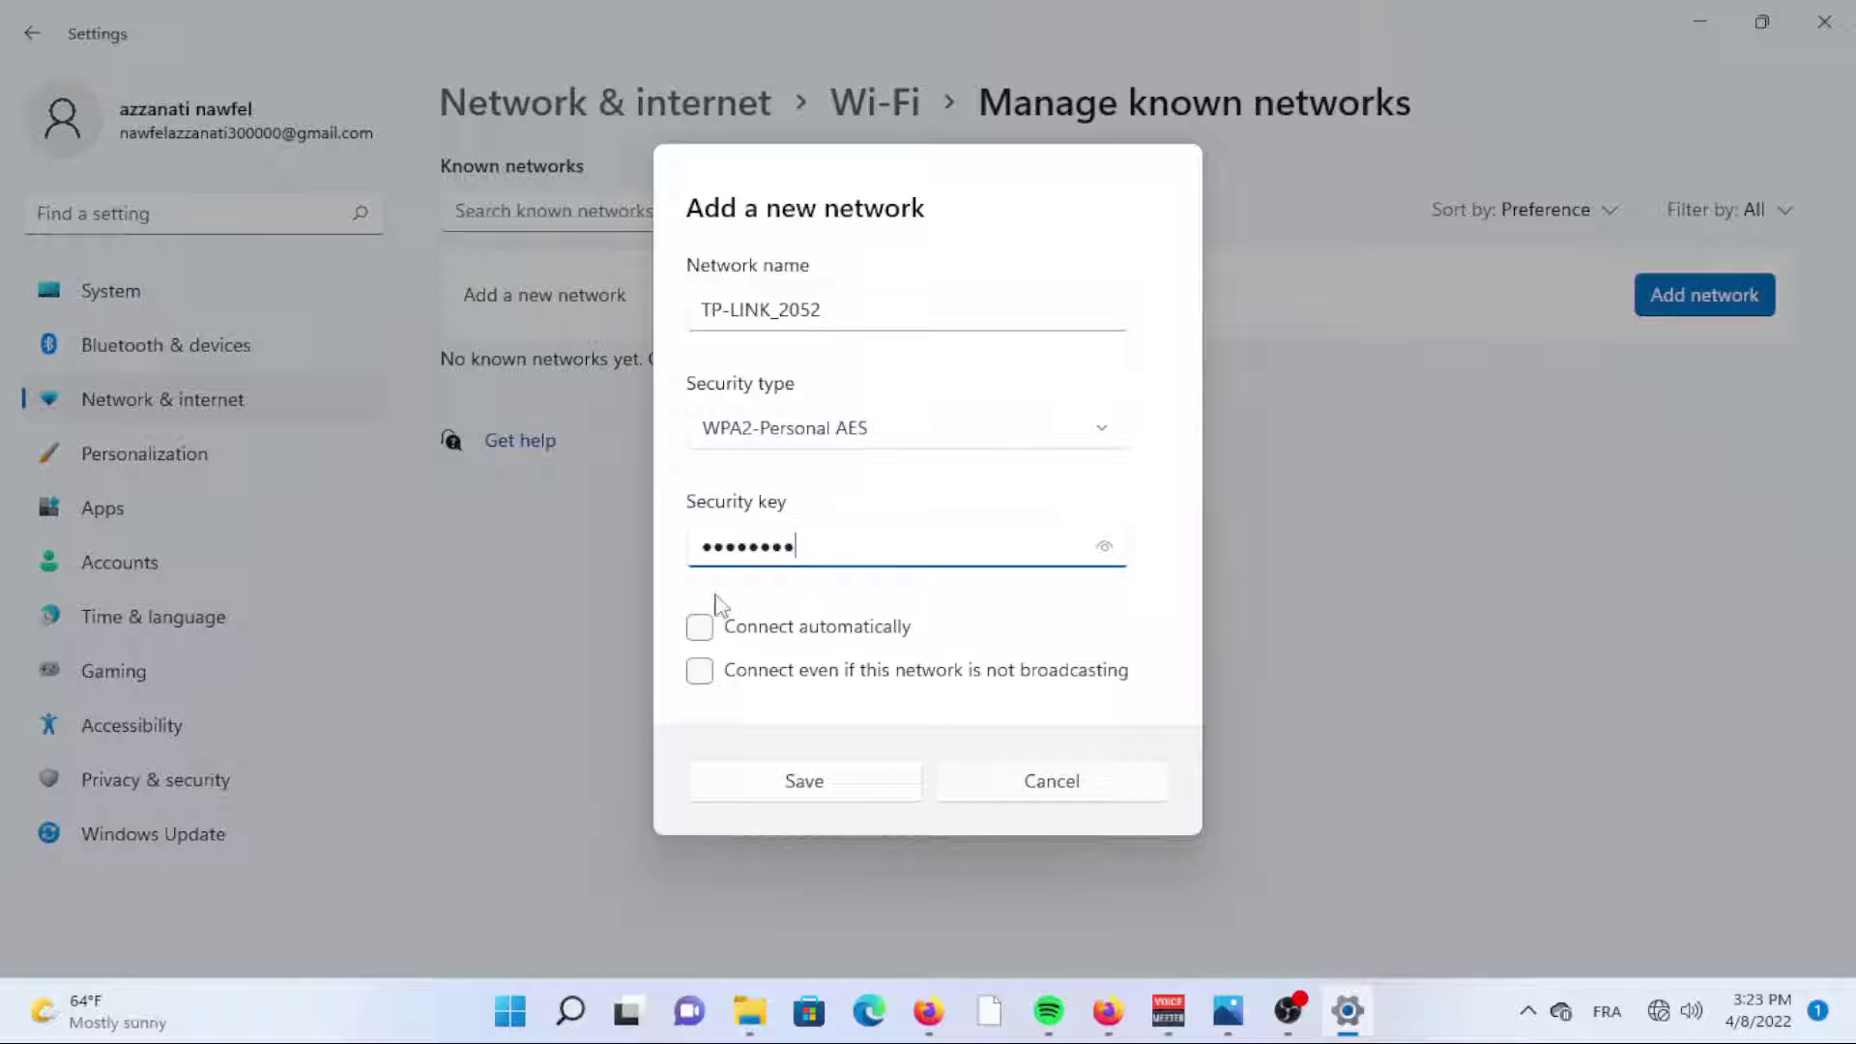
pyautogui.click(699, 671)
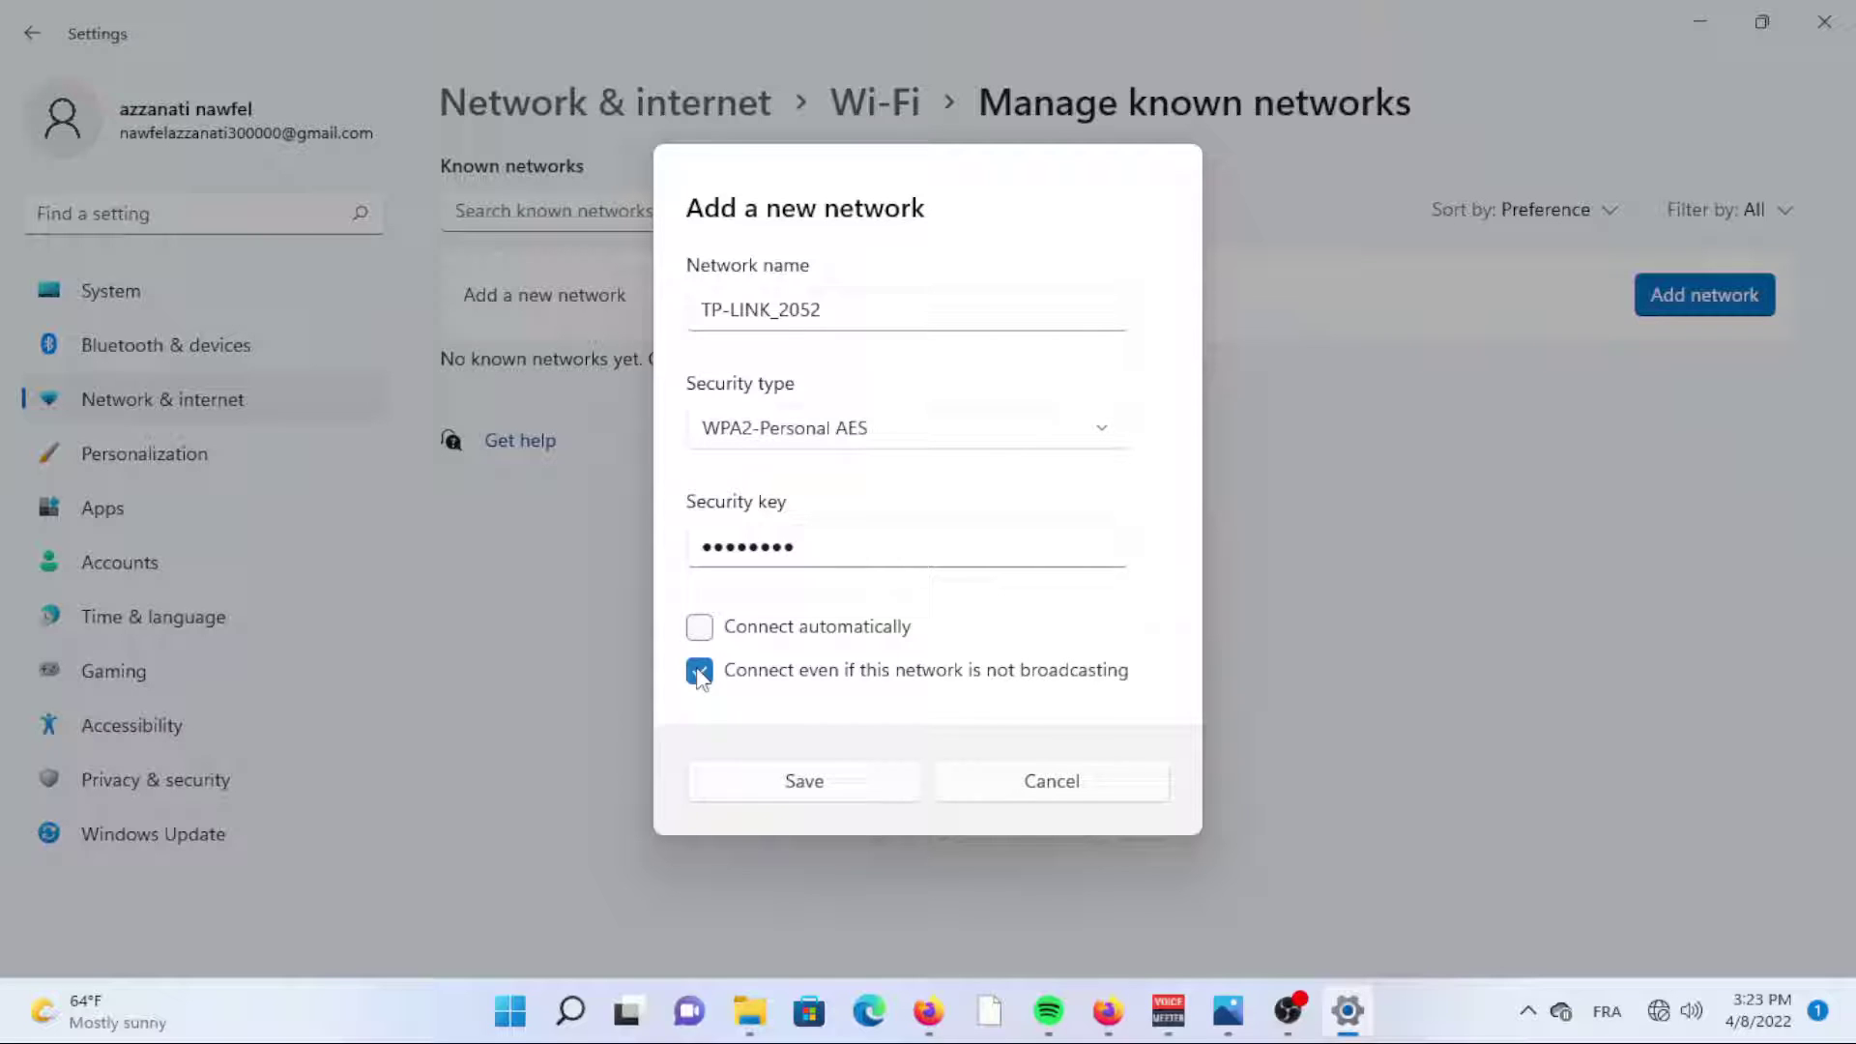
pyautogui.click(794, 783)
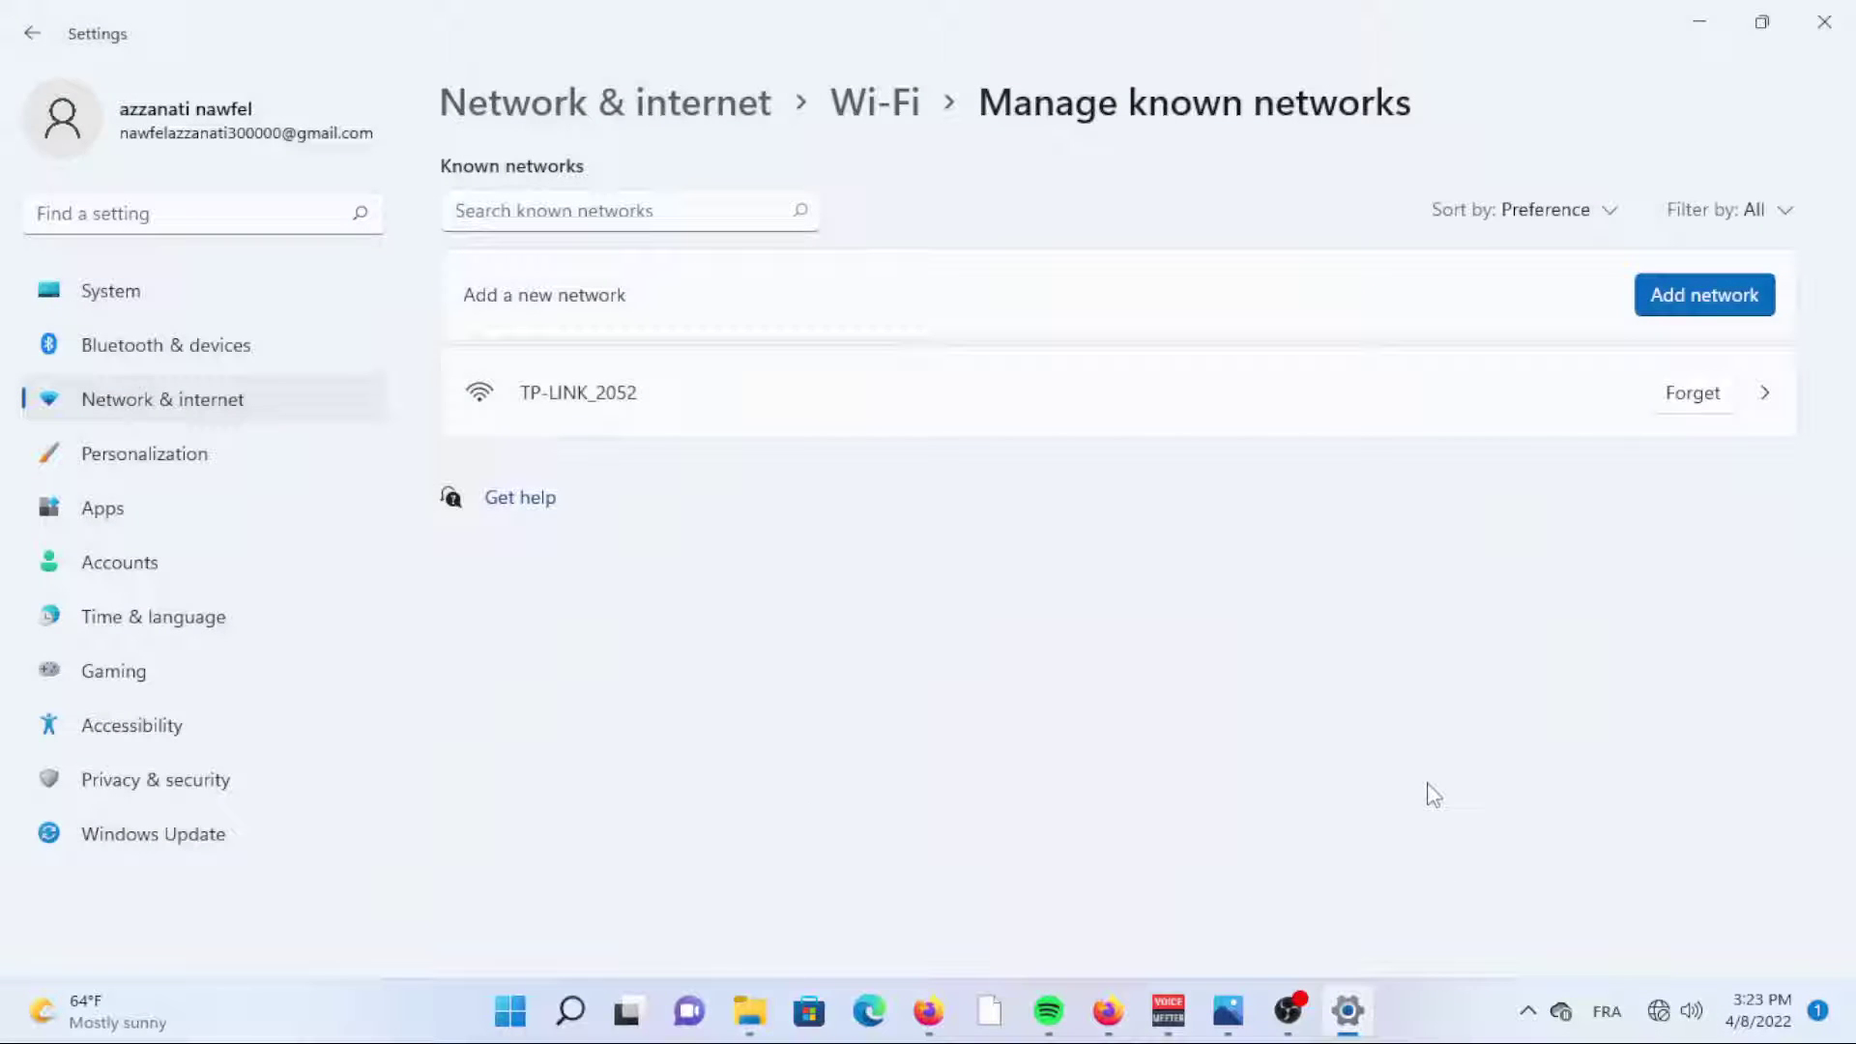
# Connect to TP-LINK_2052 from the Quick Settings Wi-Fi list.
pyautogui.press('super+a')
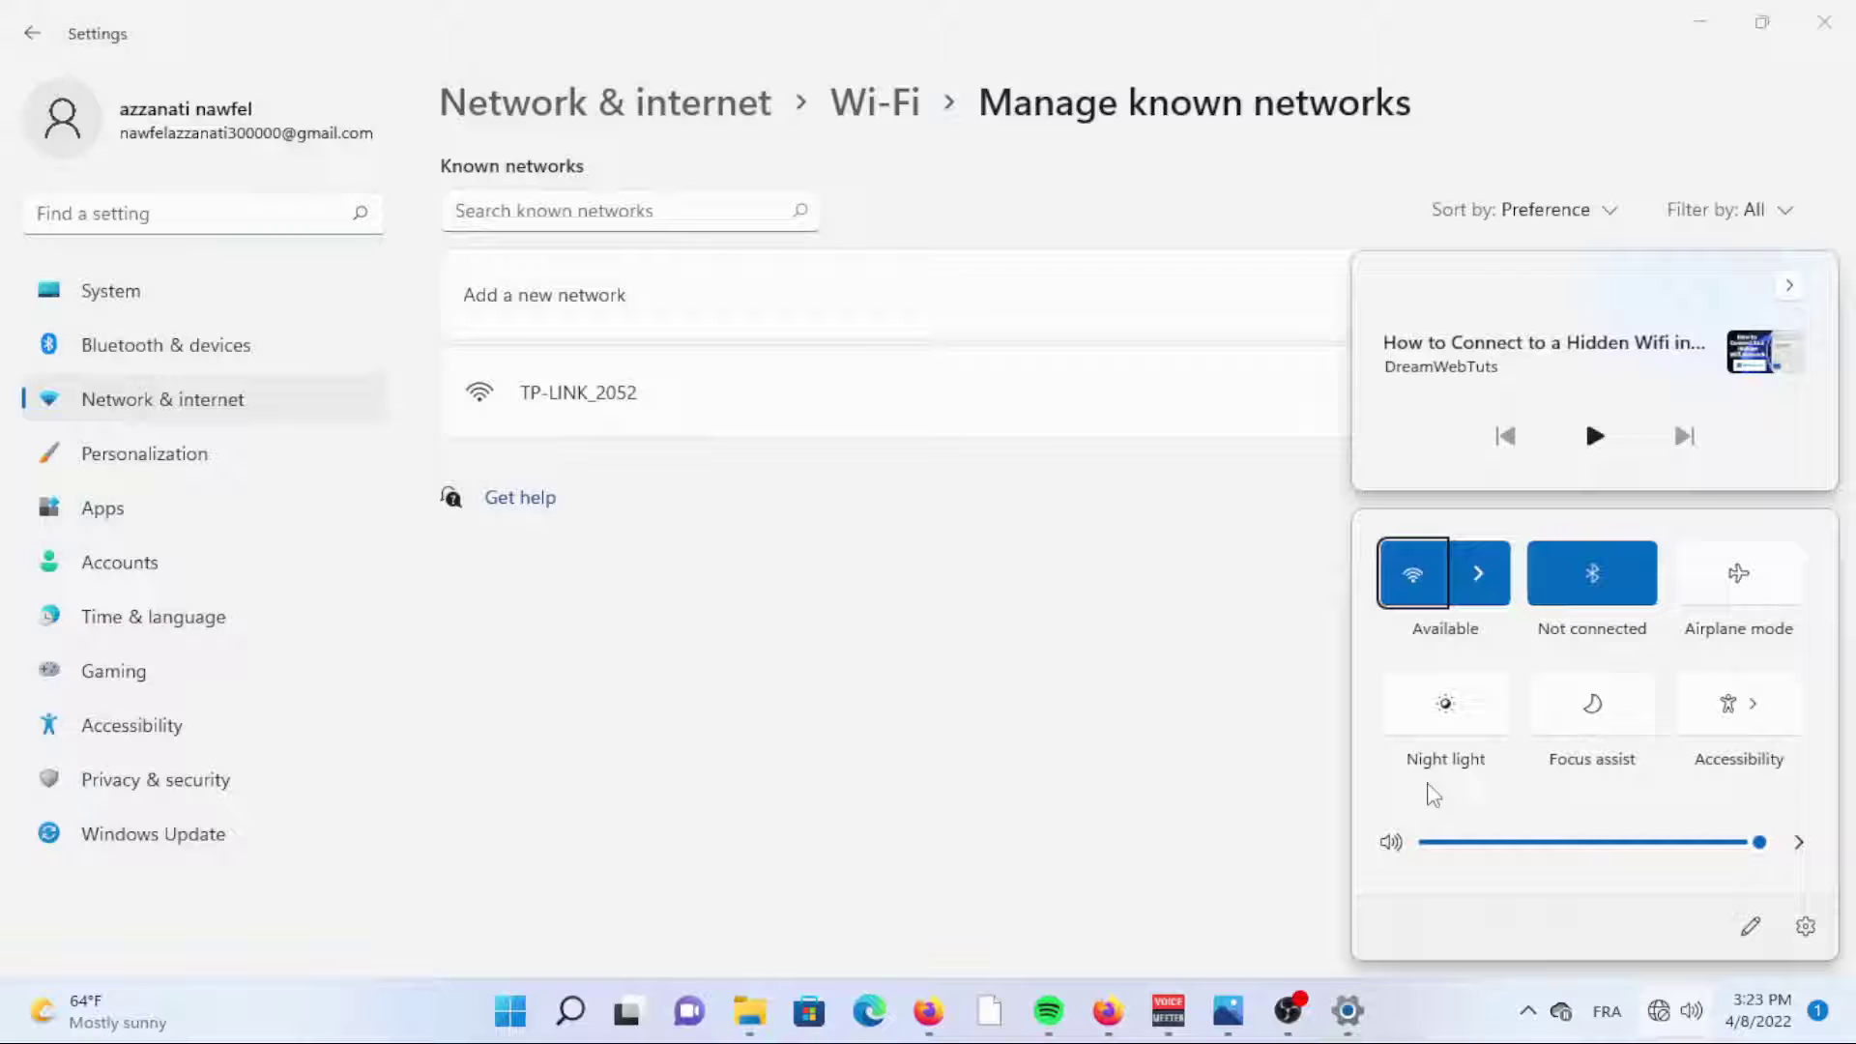
pyautogui.click(1478, 572)
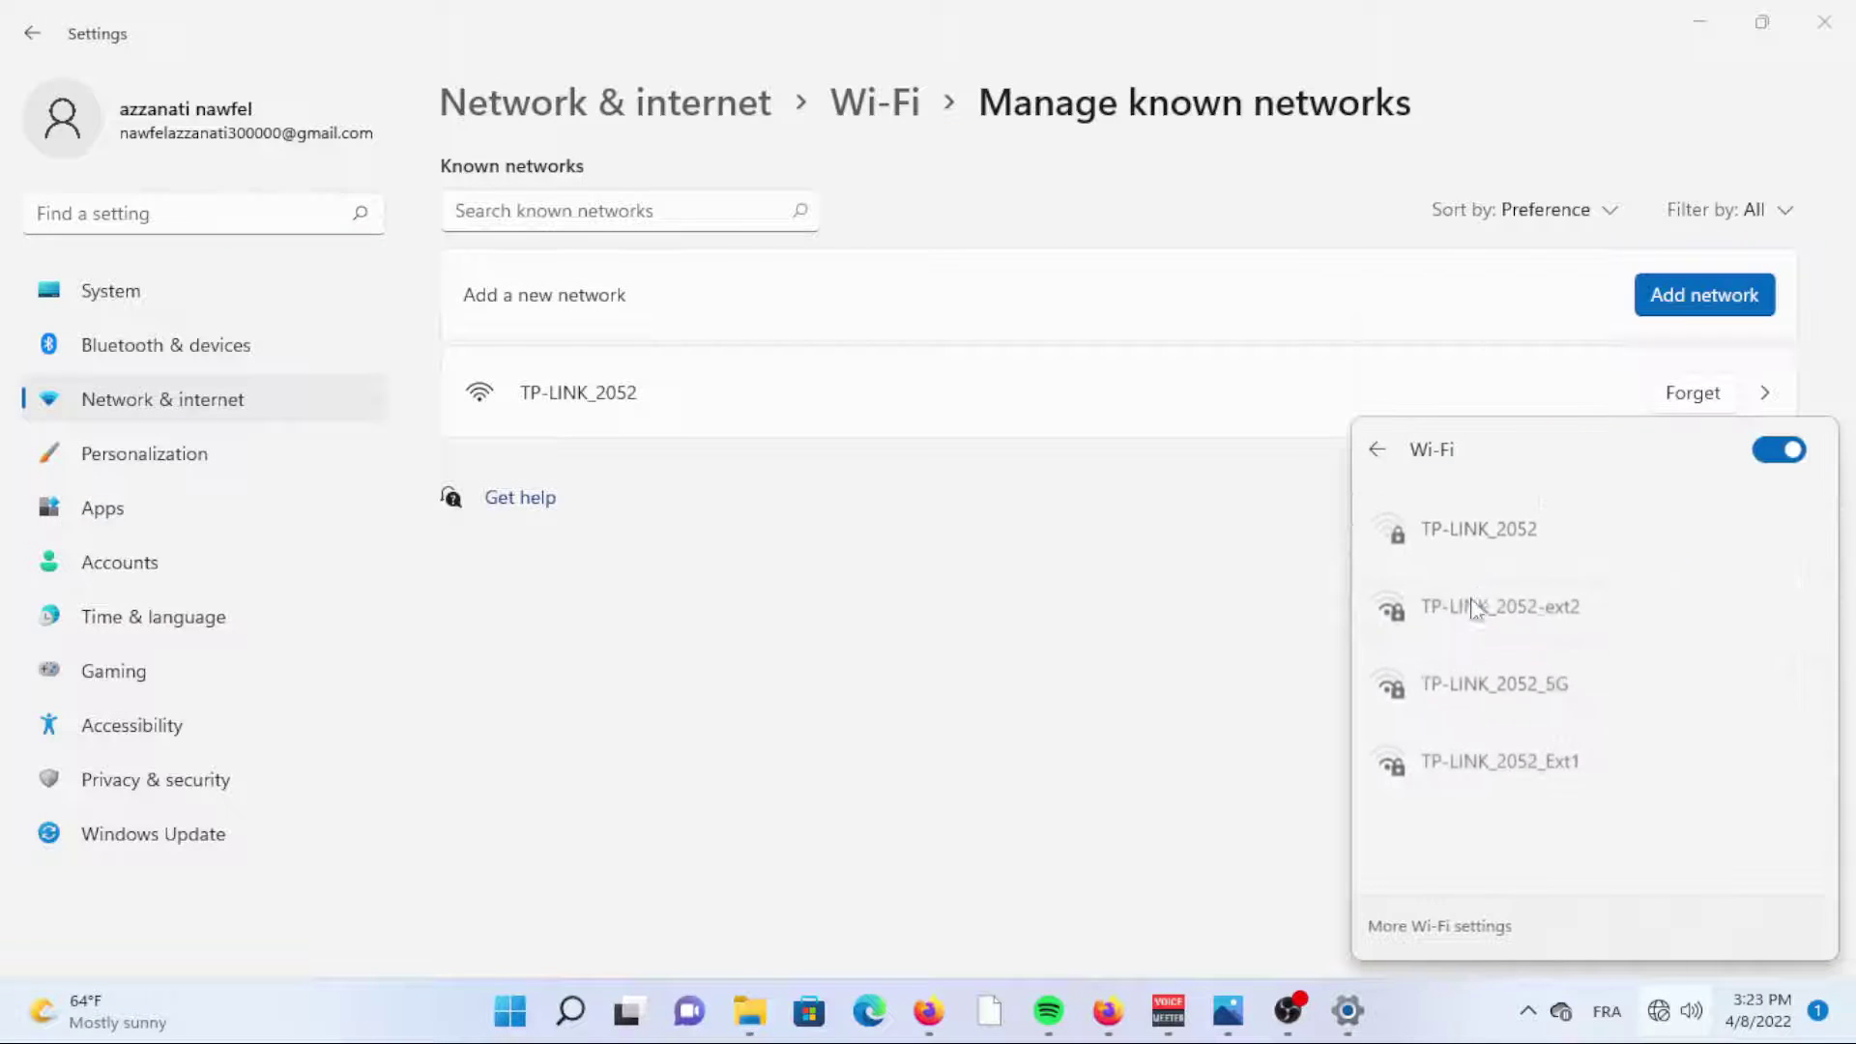
pyautogui.click(1486, 531)
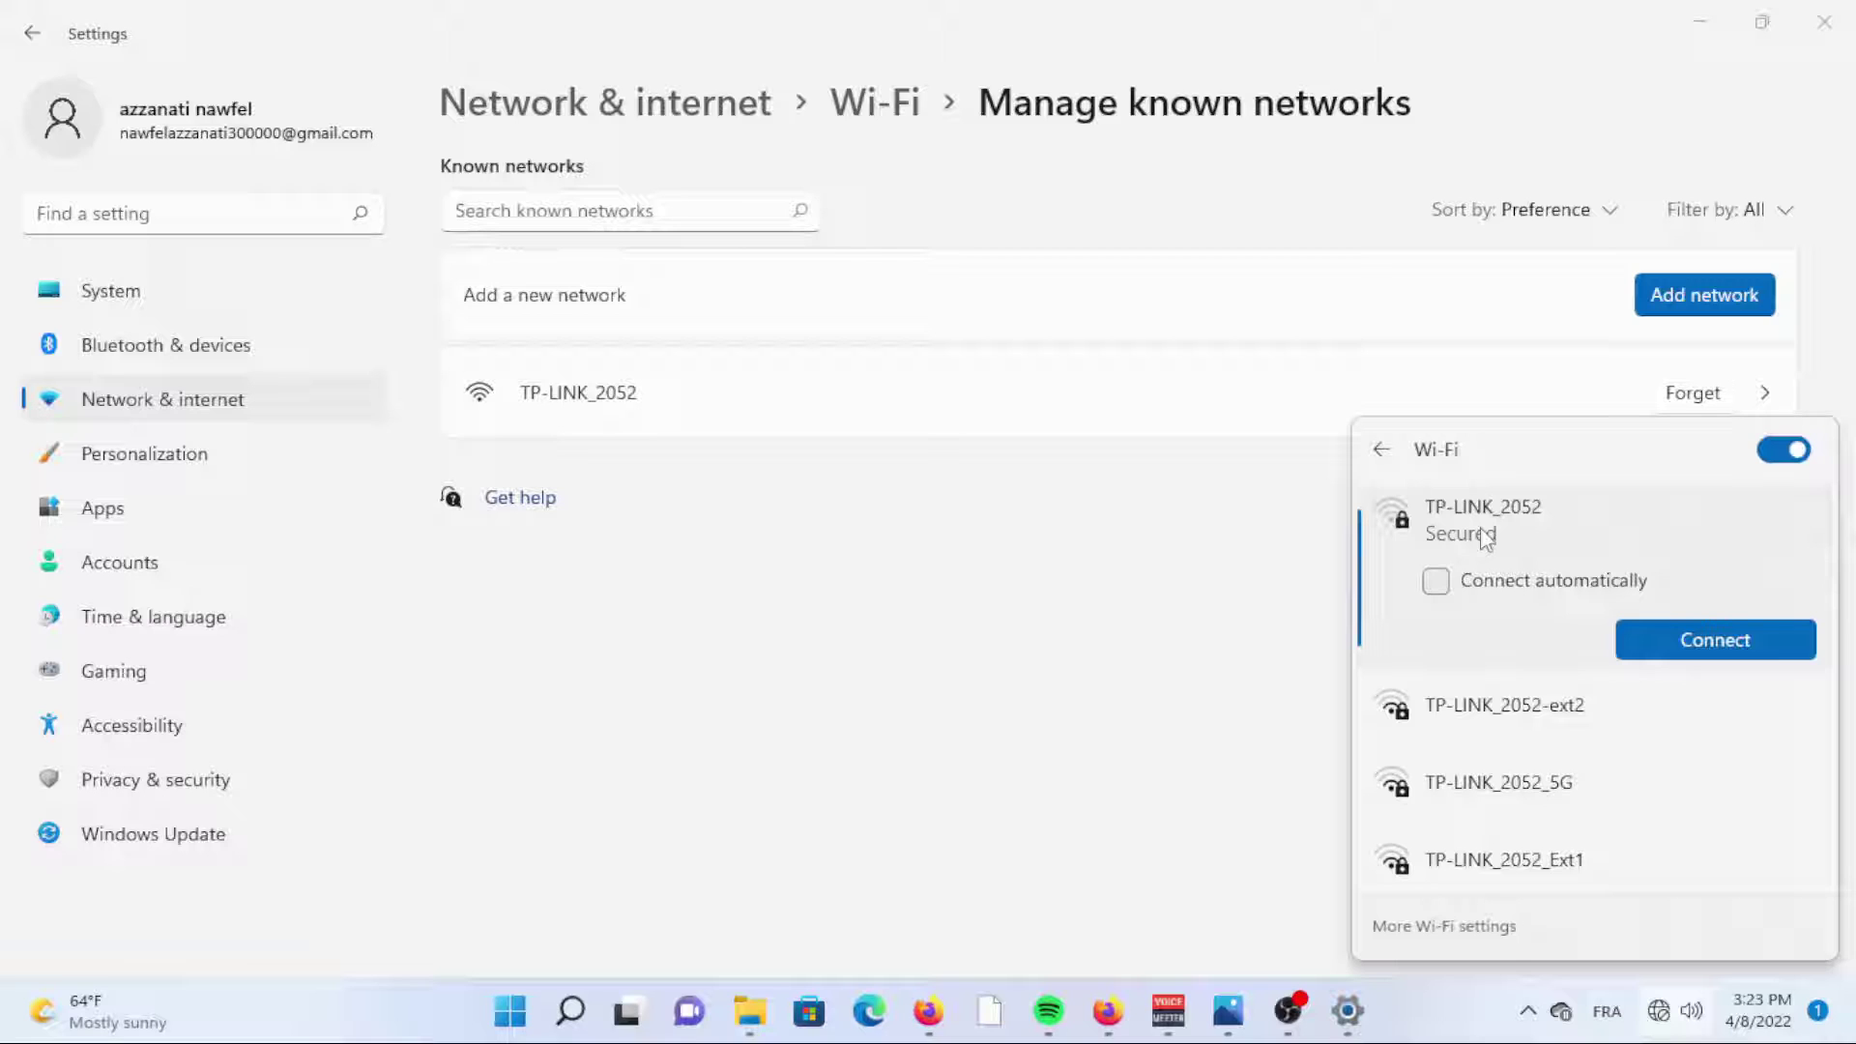
pyautogui.click(1683, 643)
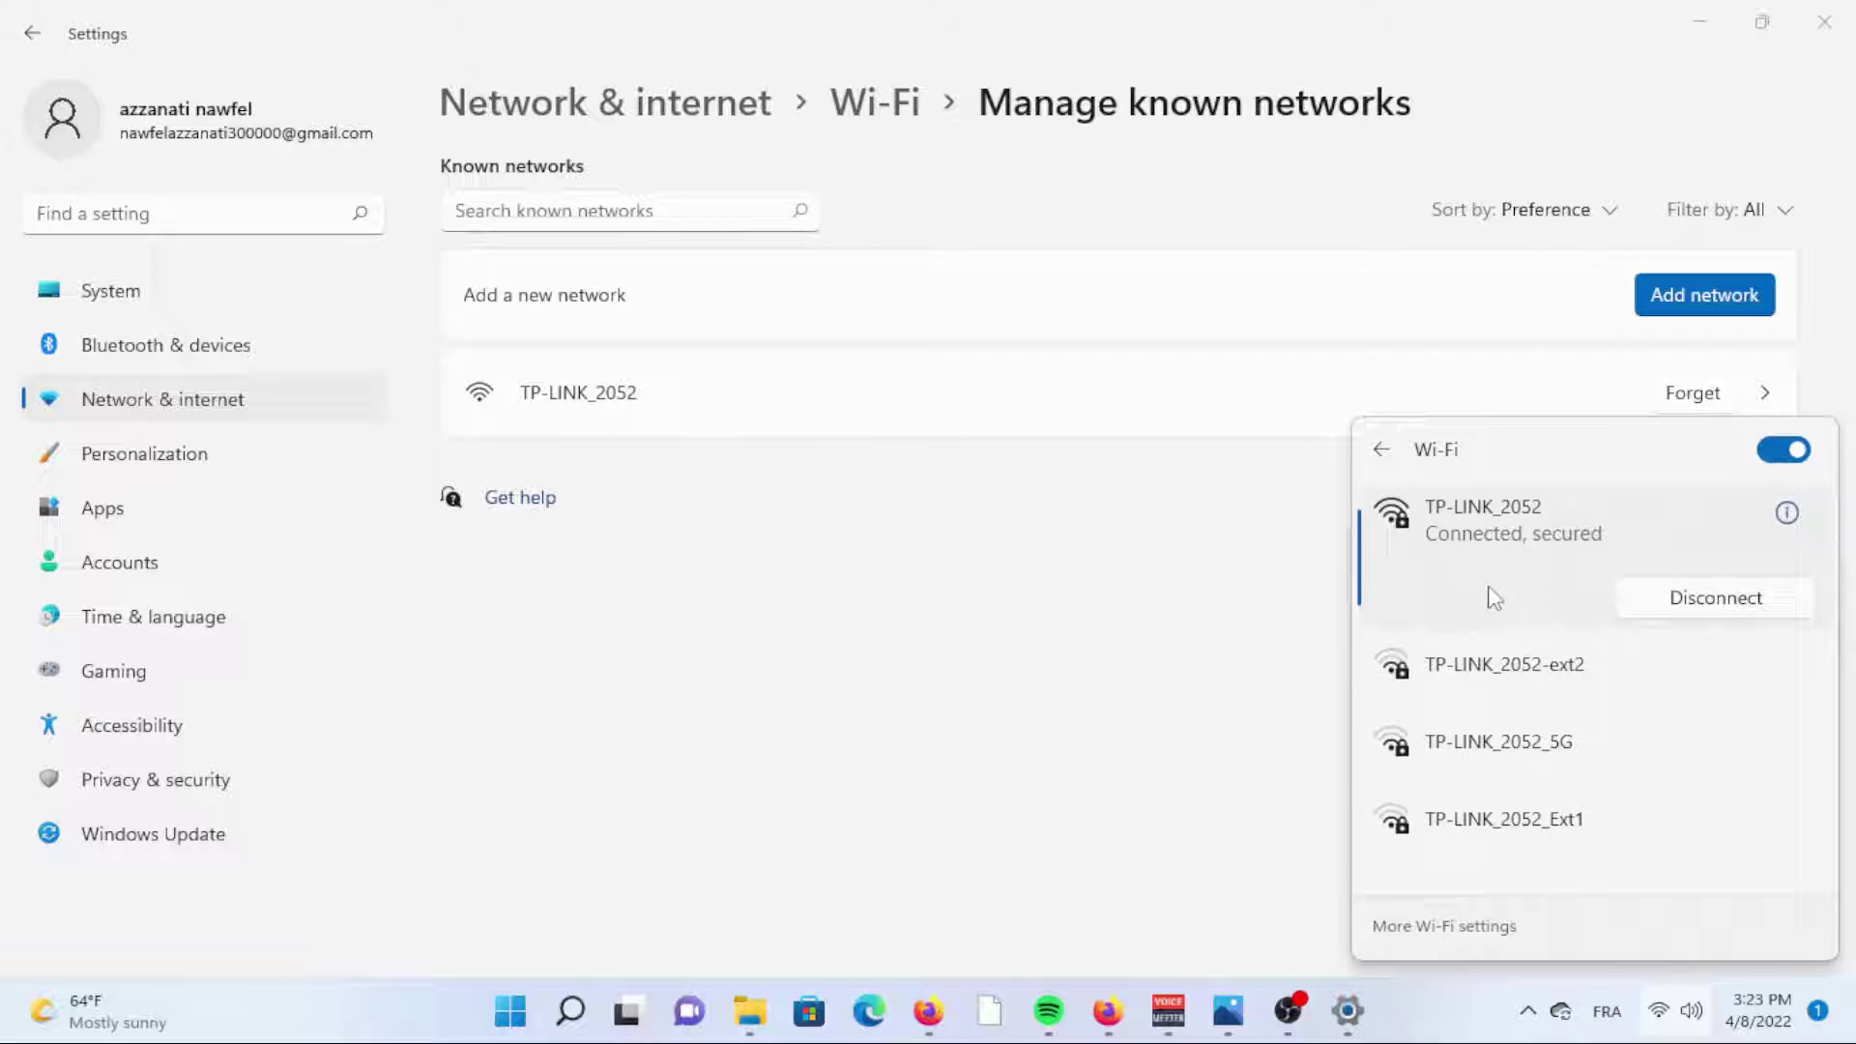
# Disconnect and forget TP-LINK_2052, then minimize Settings to show Photos.
pyautogui.click(1680, 601)
pyautogui.click(1691, 397)
pyautogui.click(1698, 22)
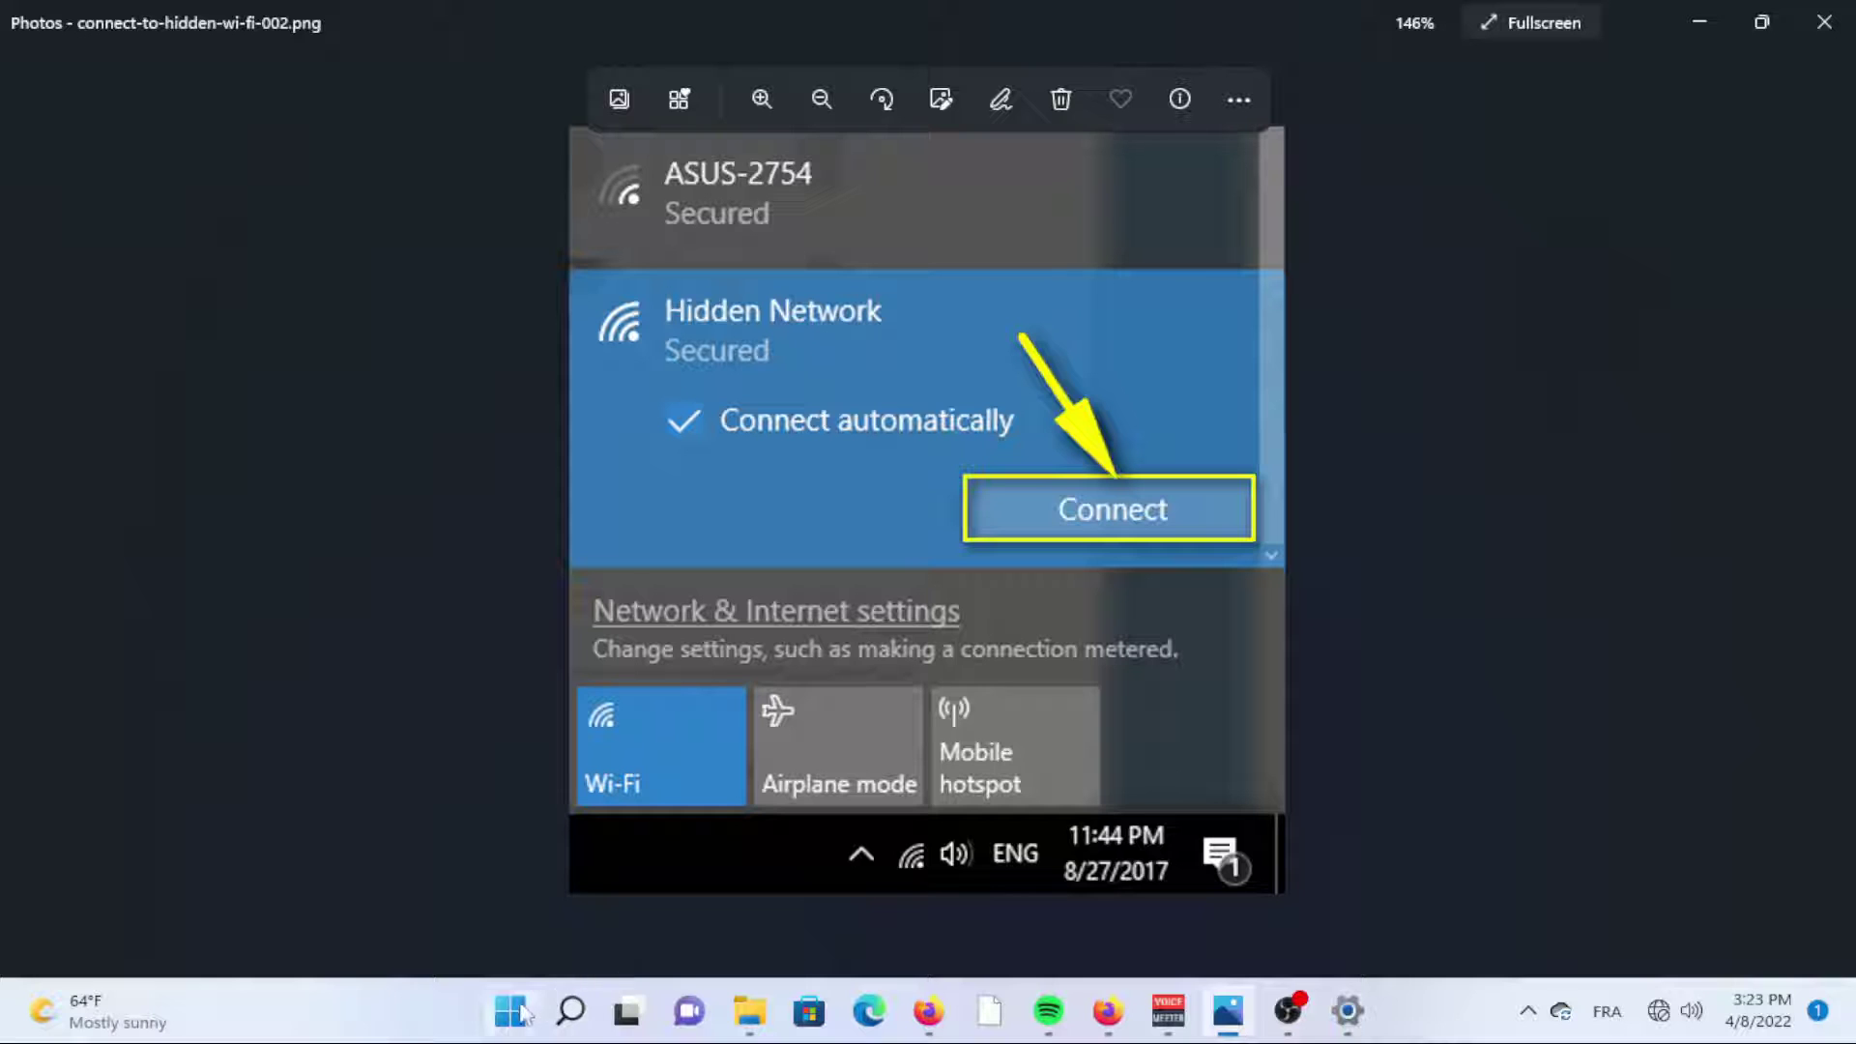
# Search Windows for 'control' and open Control Panel from the results.
pyautogui.click(570, 1010)
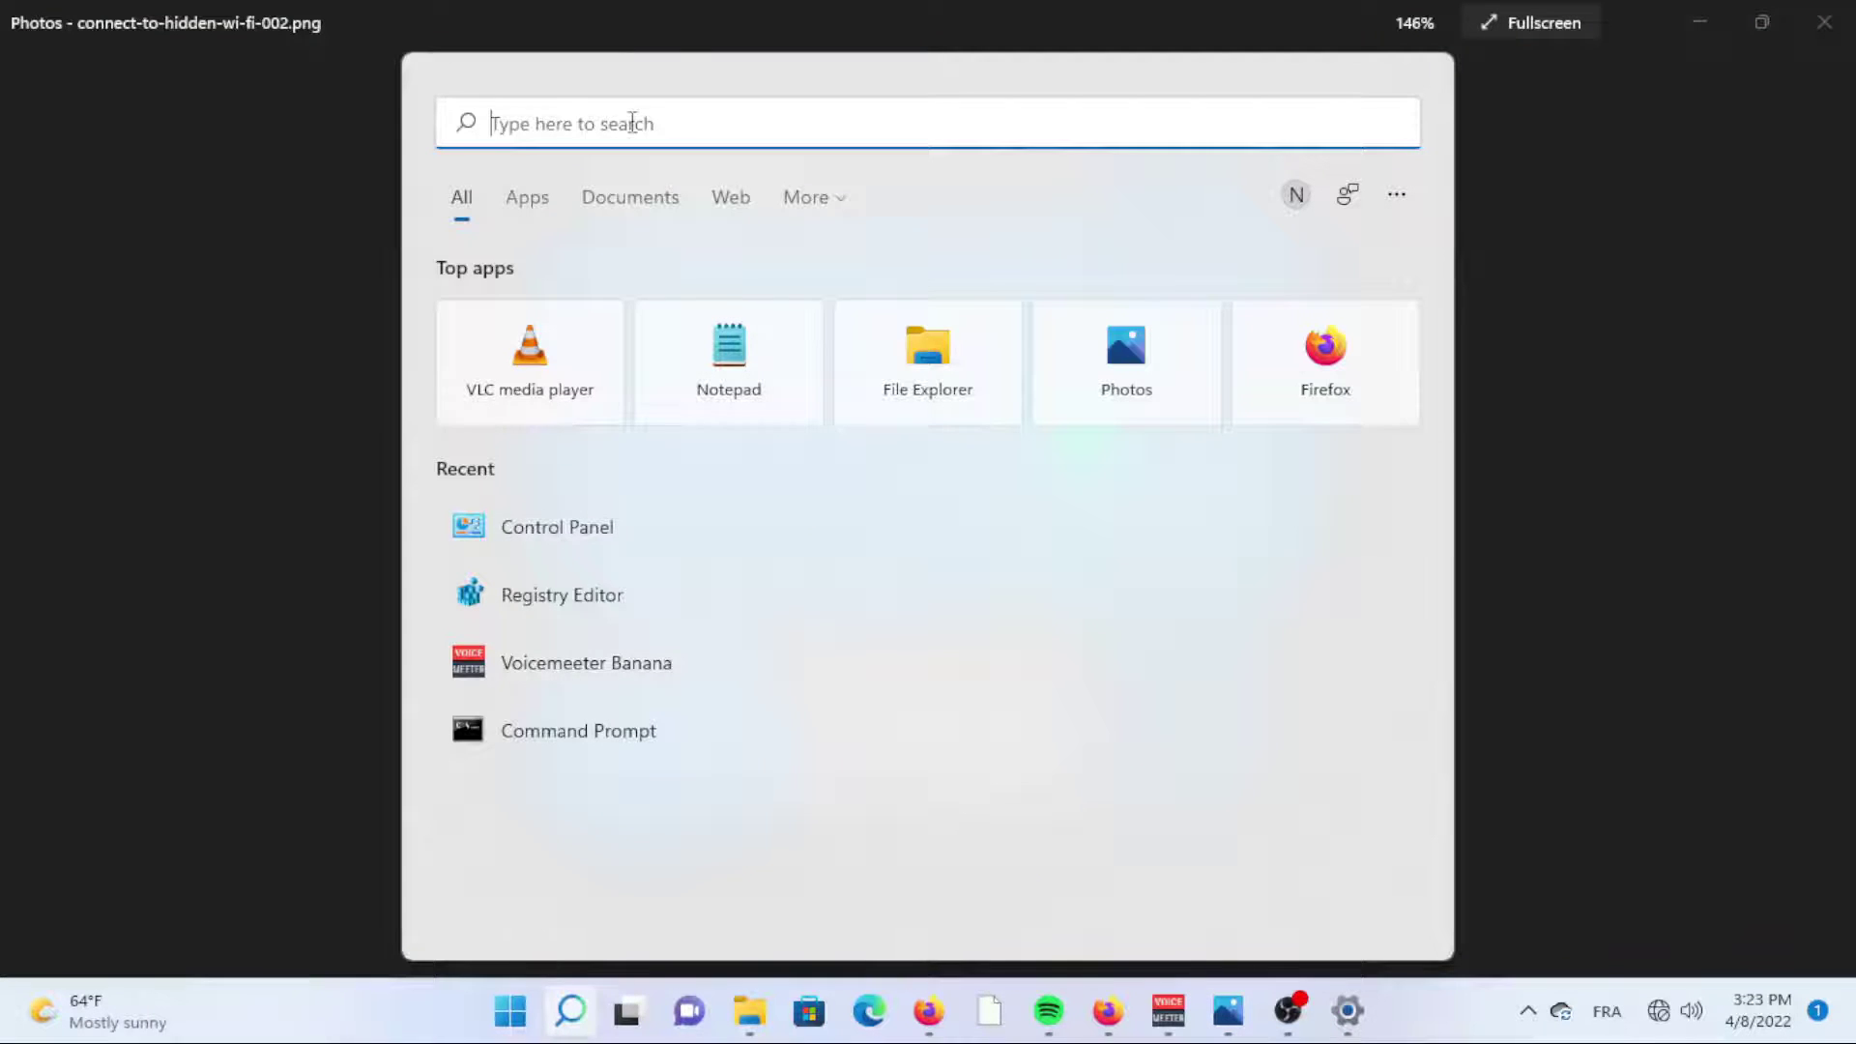
pyautogui.write('control')
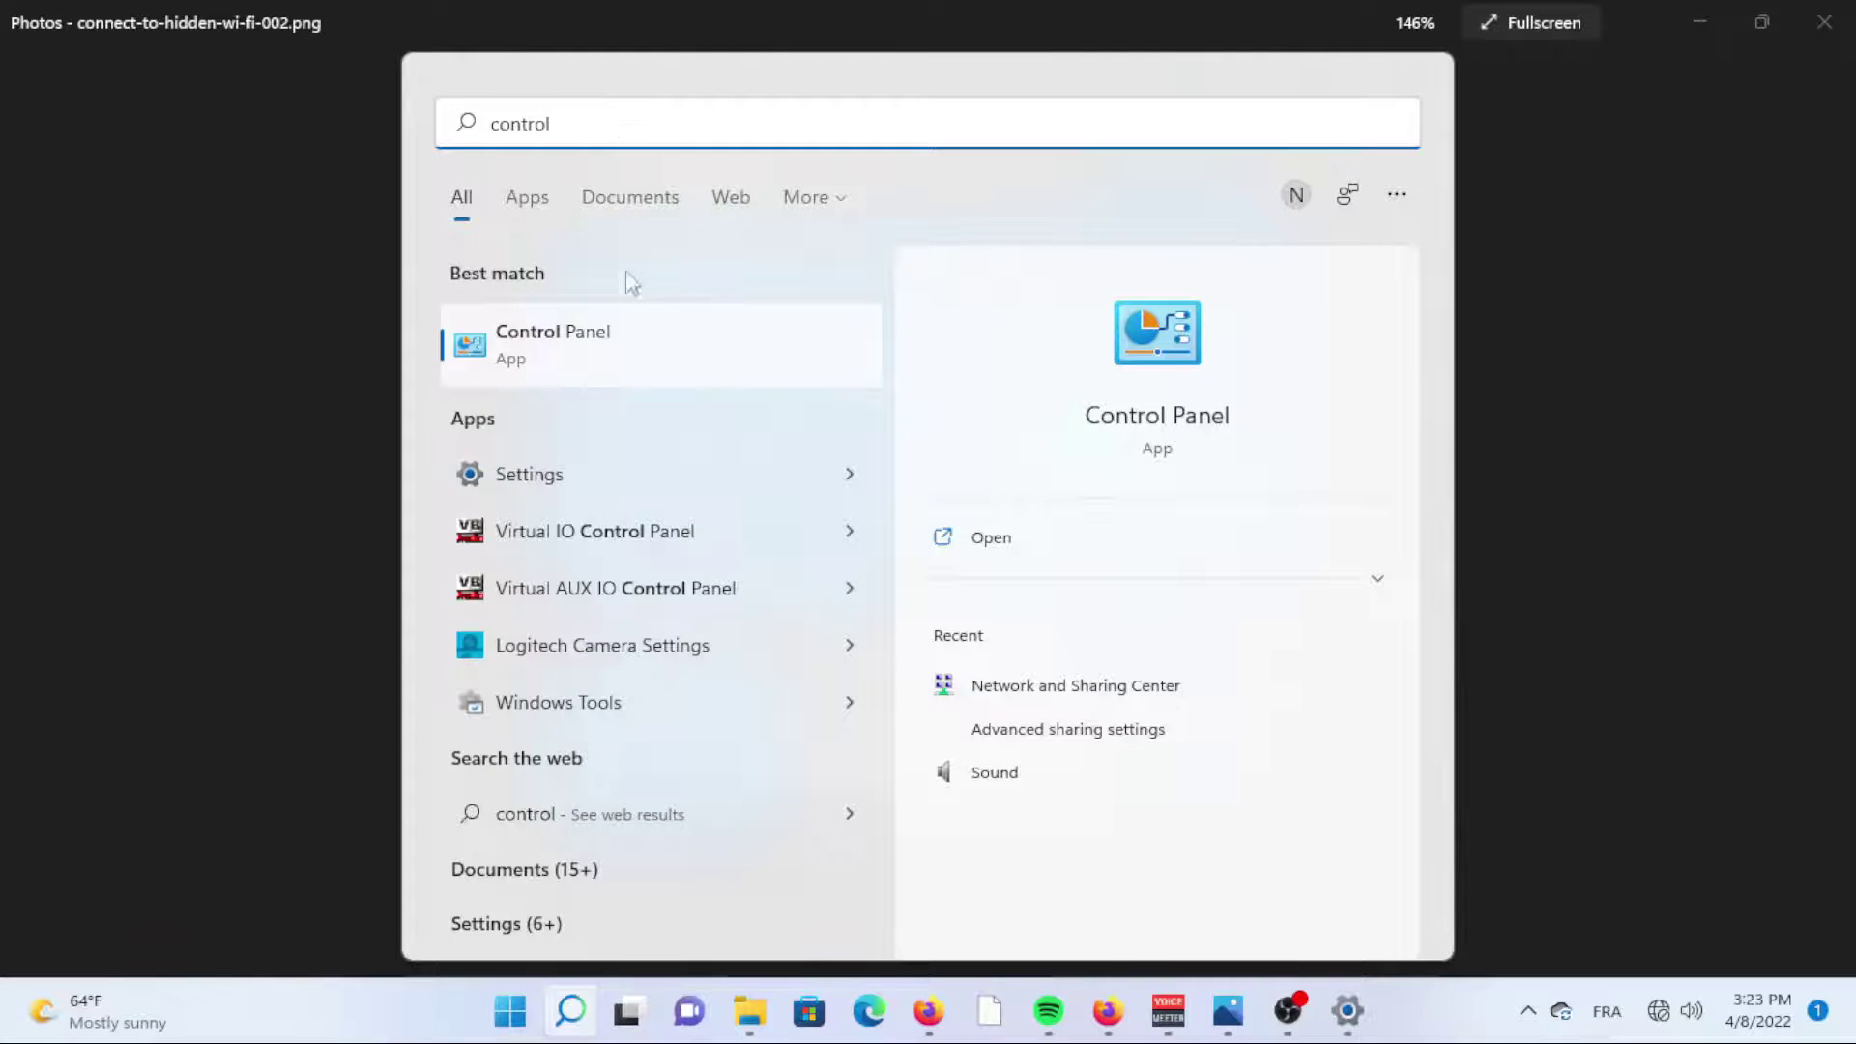
pyautogui.click(630, 348)
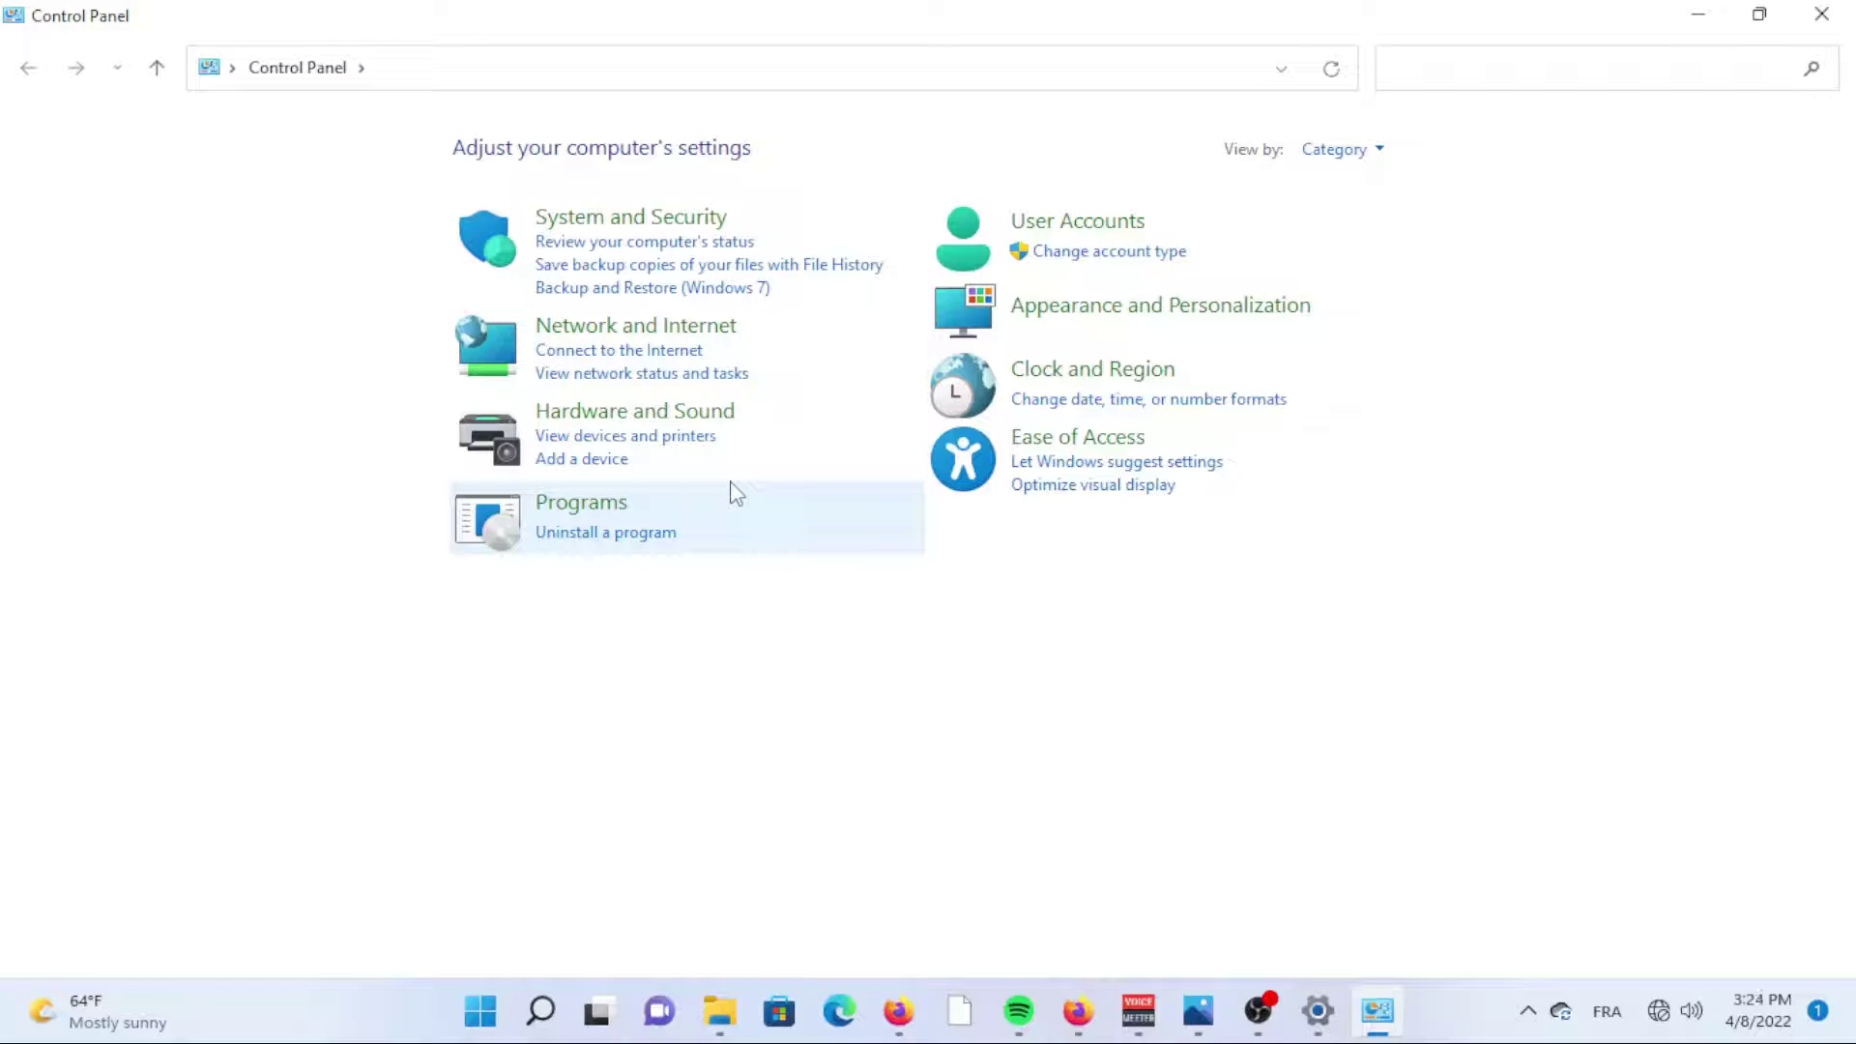
# Start the 'Manually connect to a wireless network' setup from Network and Sharing Center.
pyautogui.click(640, 374)
pyautogui.click(545, 289)
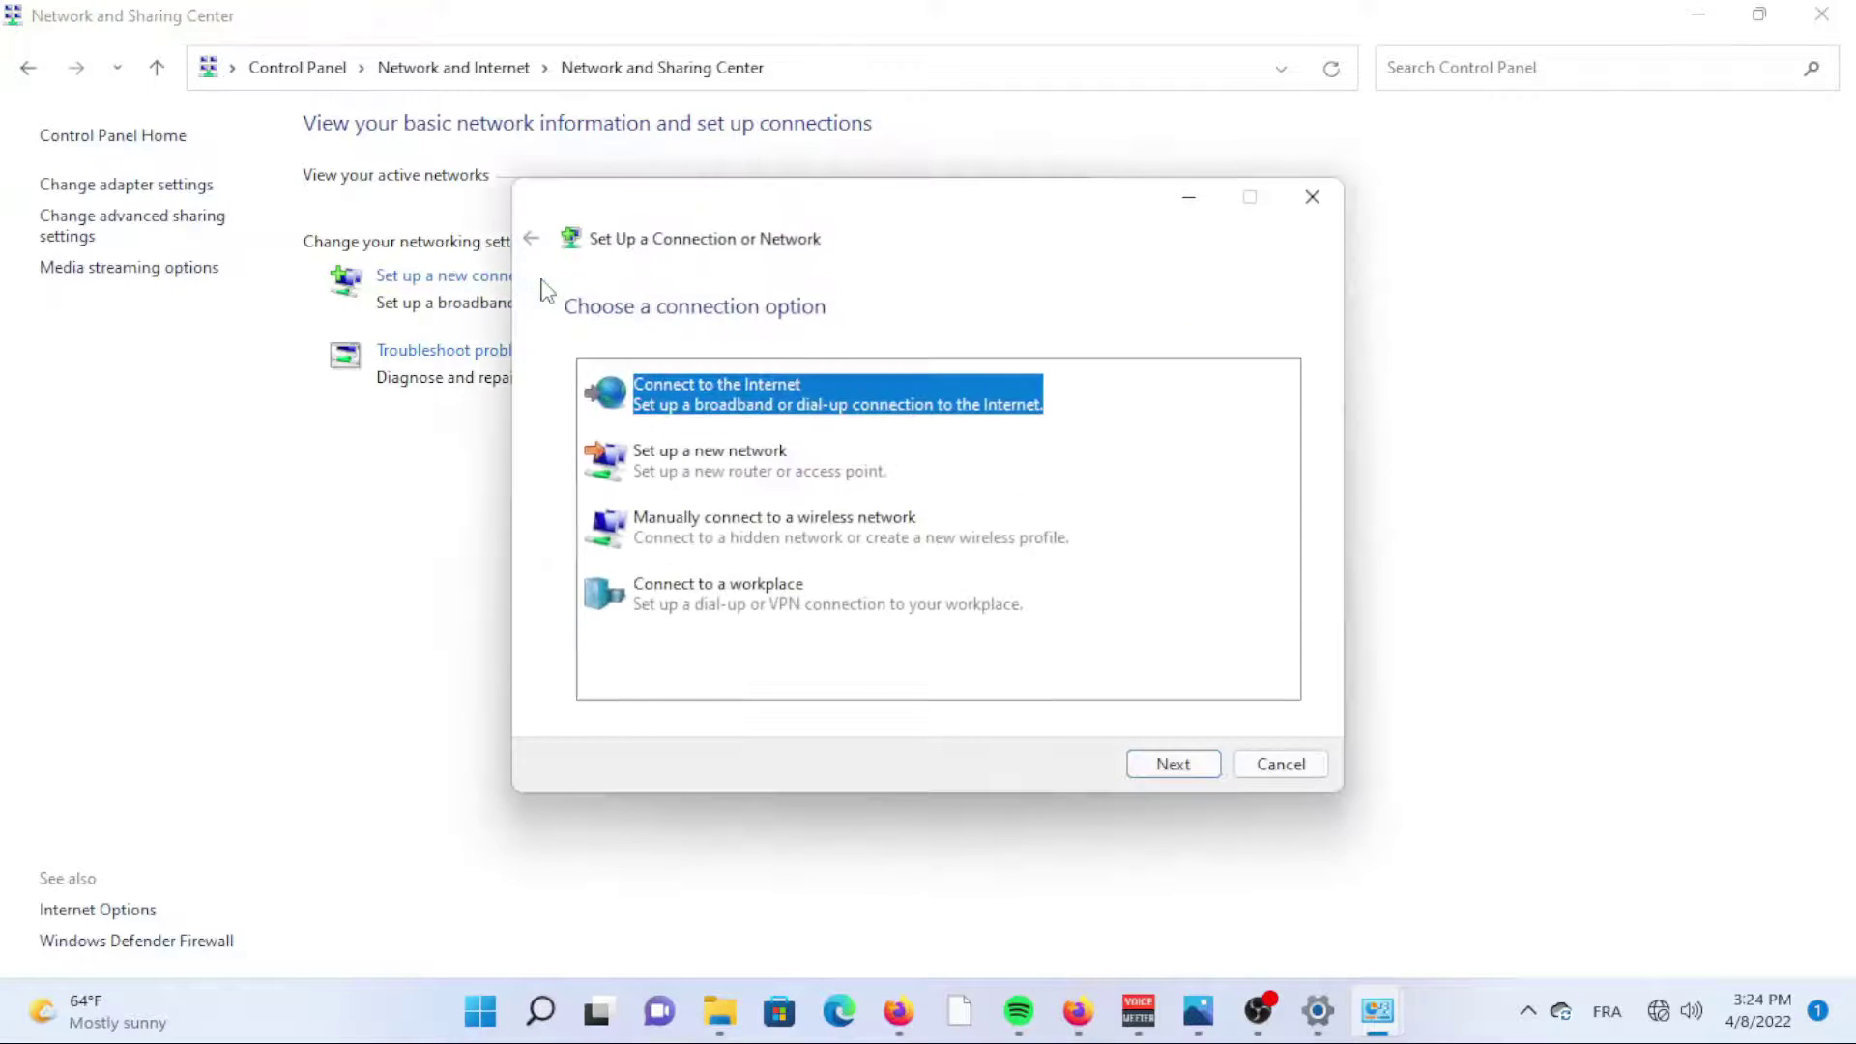
pyautogui.click(727, 537)
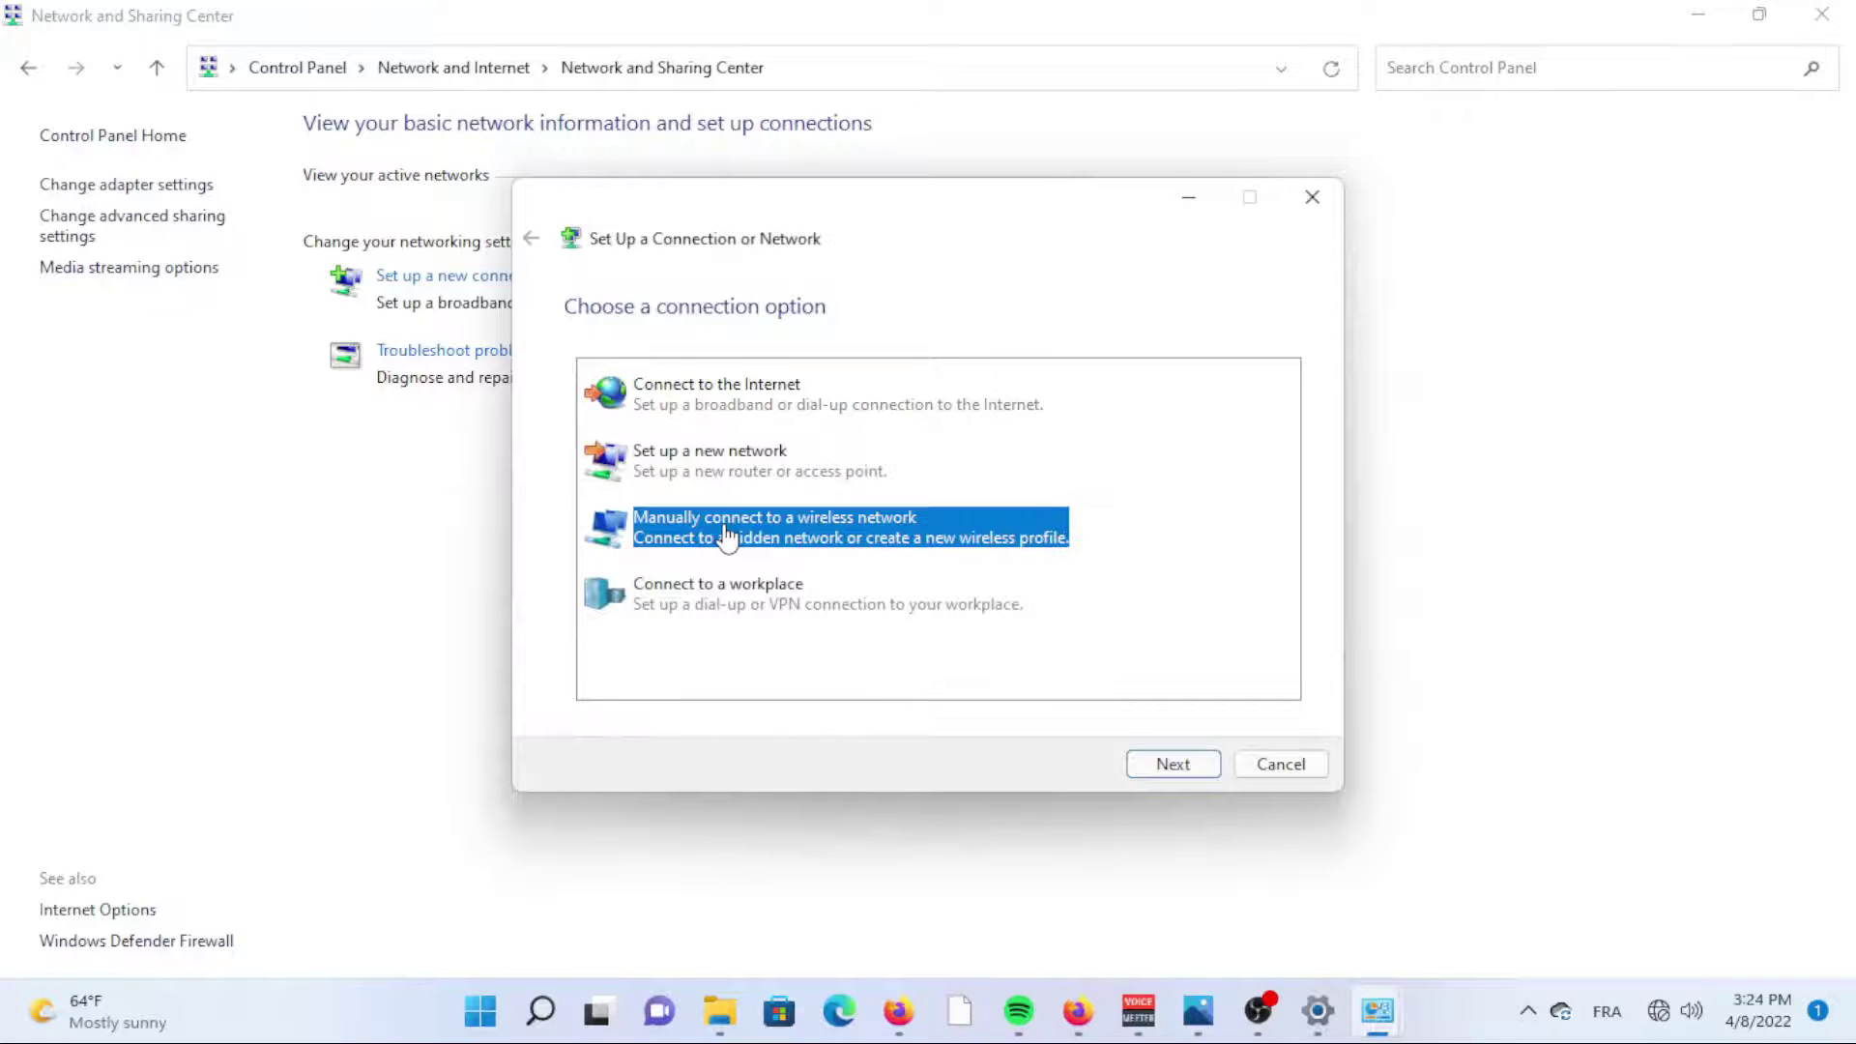
pyautogui.click(1171, 769)
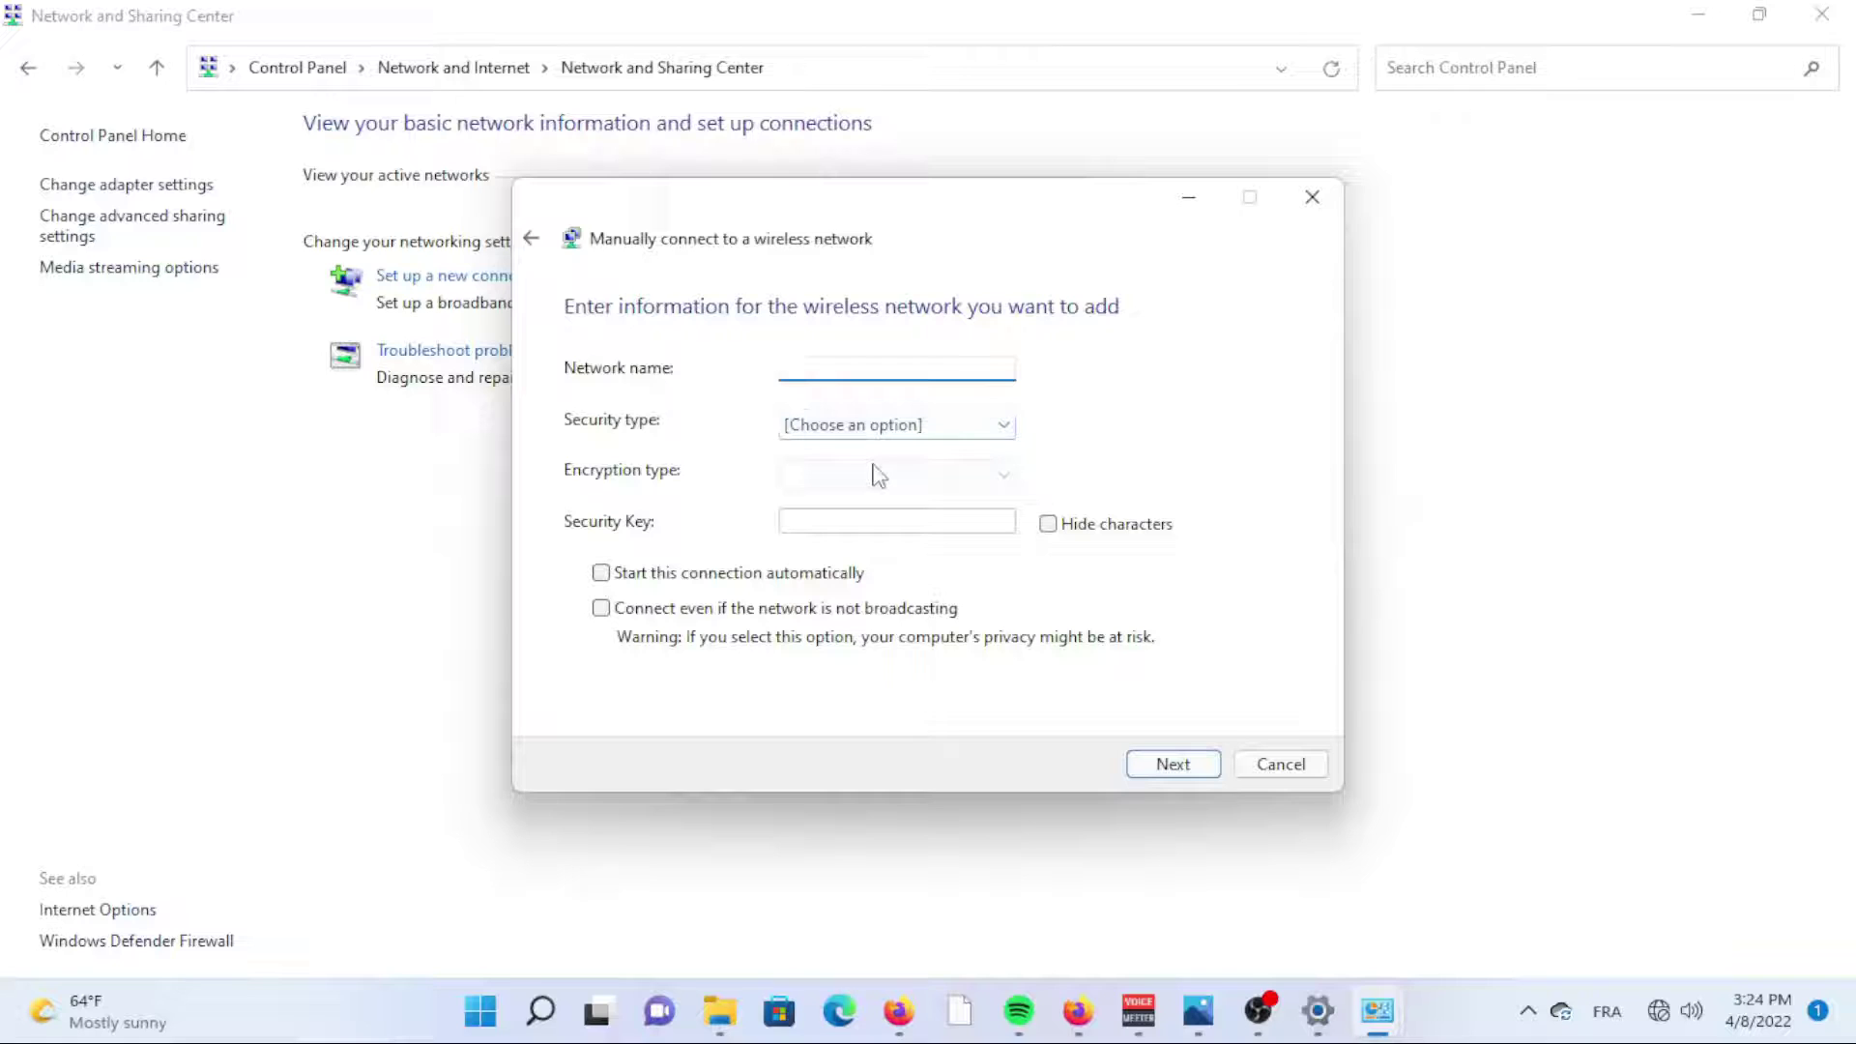
# Enter network name TP-LINK_2052, WPA2-Personal security and the hidden security key.
pyautogui.write('TP-LINK_2052')
pyautogui.click(909, 433)
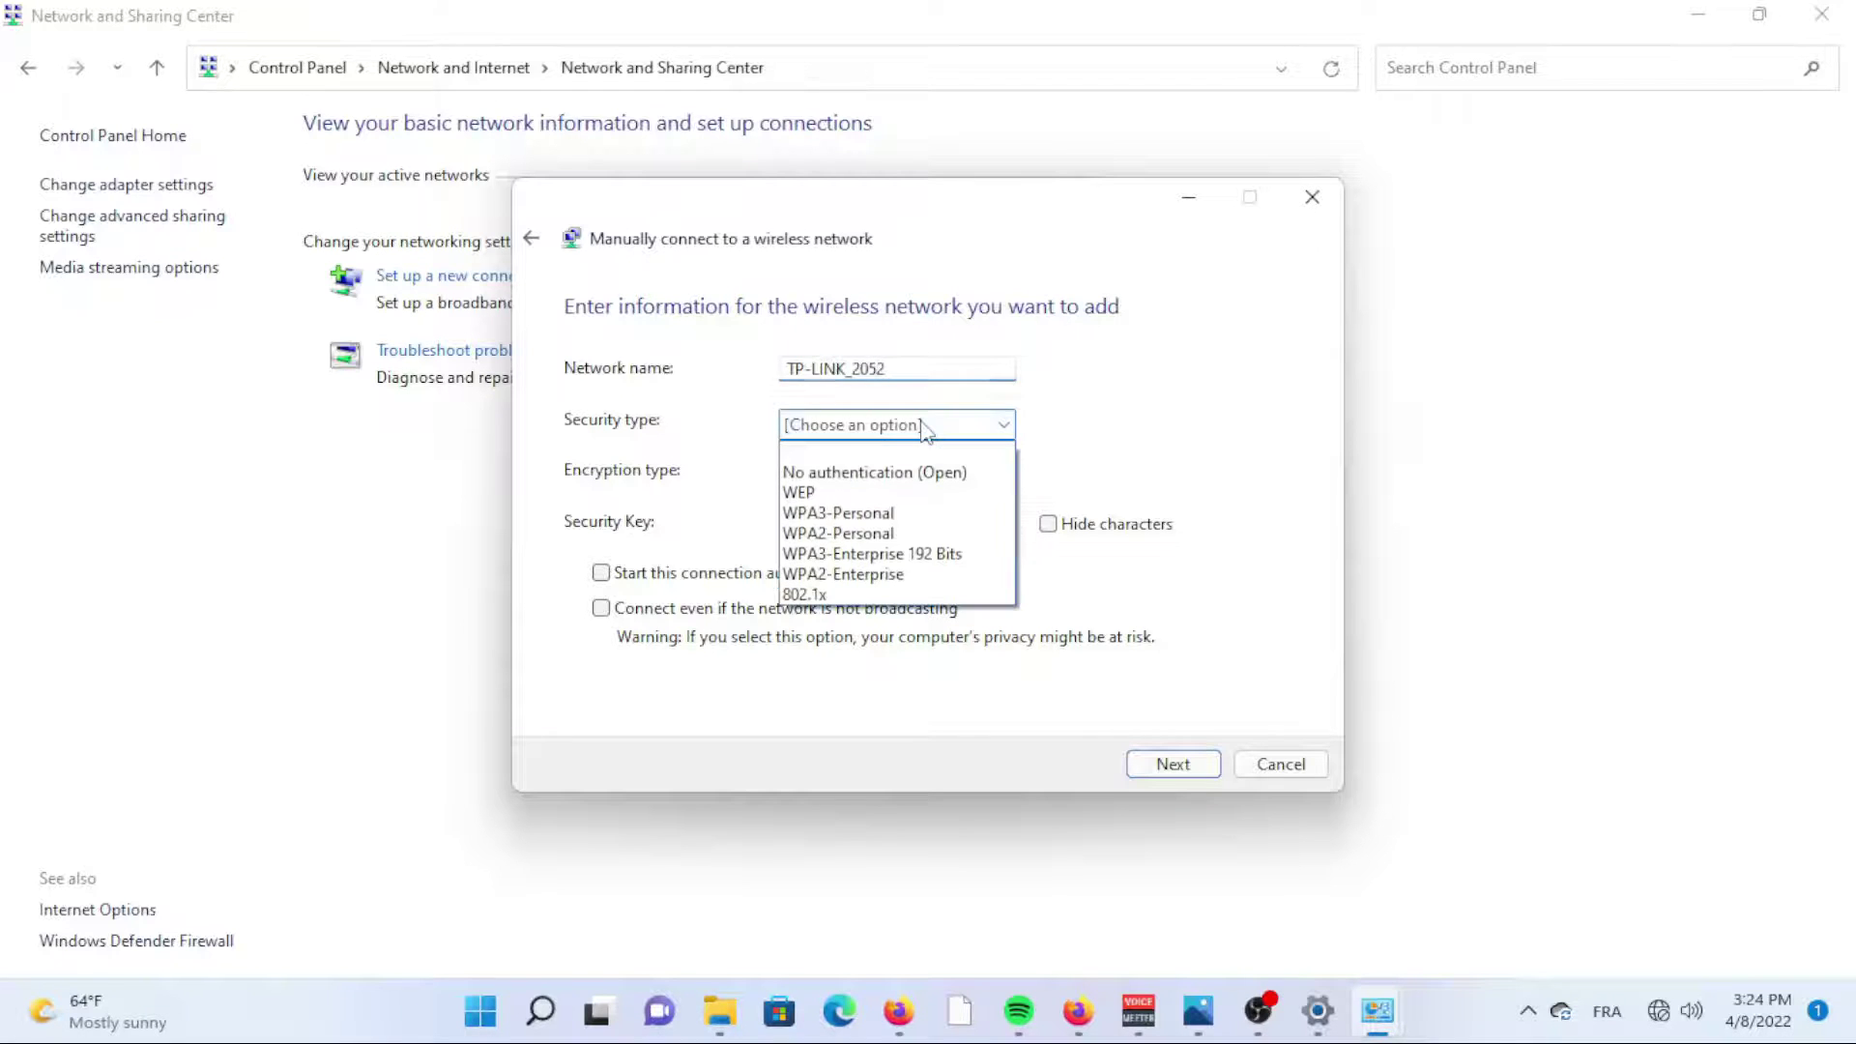
pyautogui.click(850, 535)
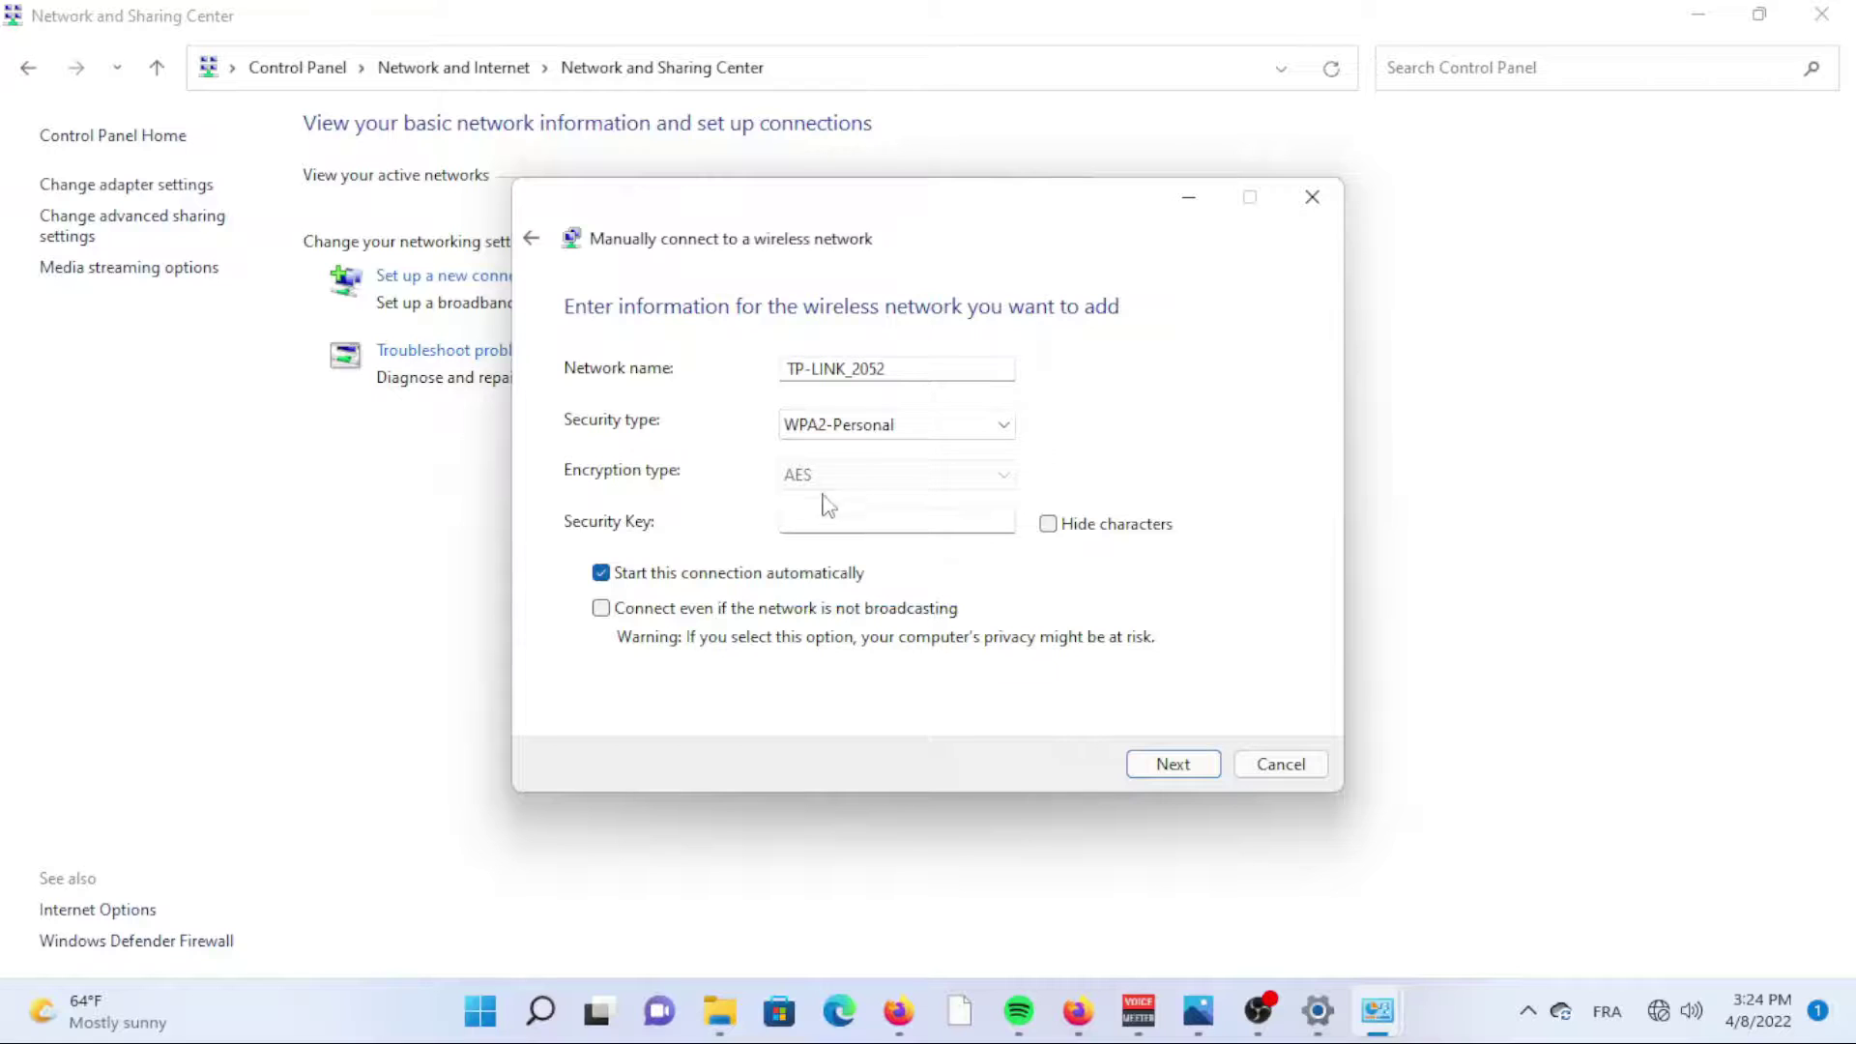
pyautogui.click(832, 518)
pyautogui.click(1048, 523)
pyautogui.click(941, 522)
pyautogui.write('••••••••')
# Turn off automatic connection, allow connecting when not broadcasting, and finish adding the network.
pyautogui.click(601, 572)
pyautogui.click(601, 608)
pyautogui.click(1171, 765)
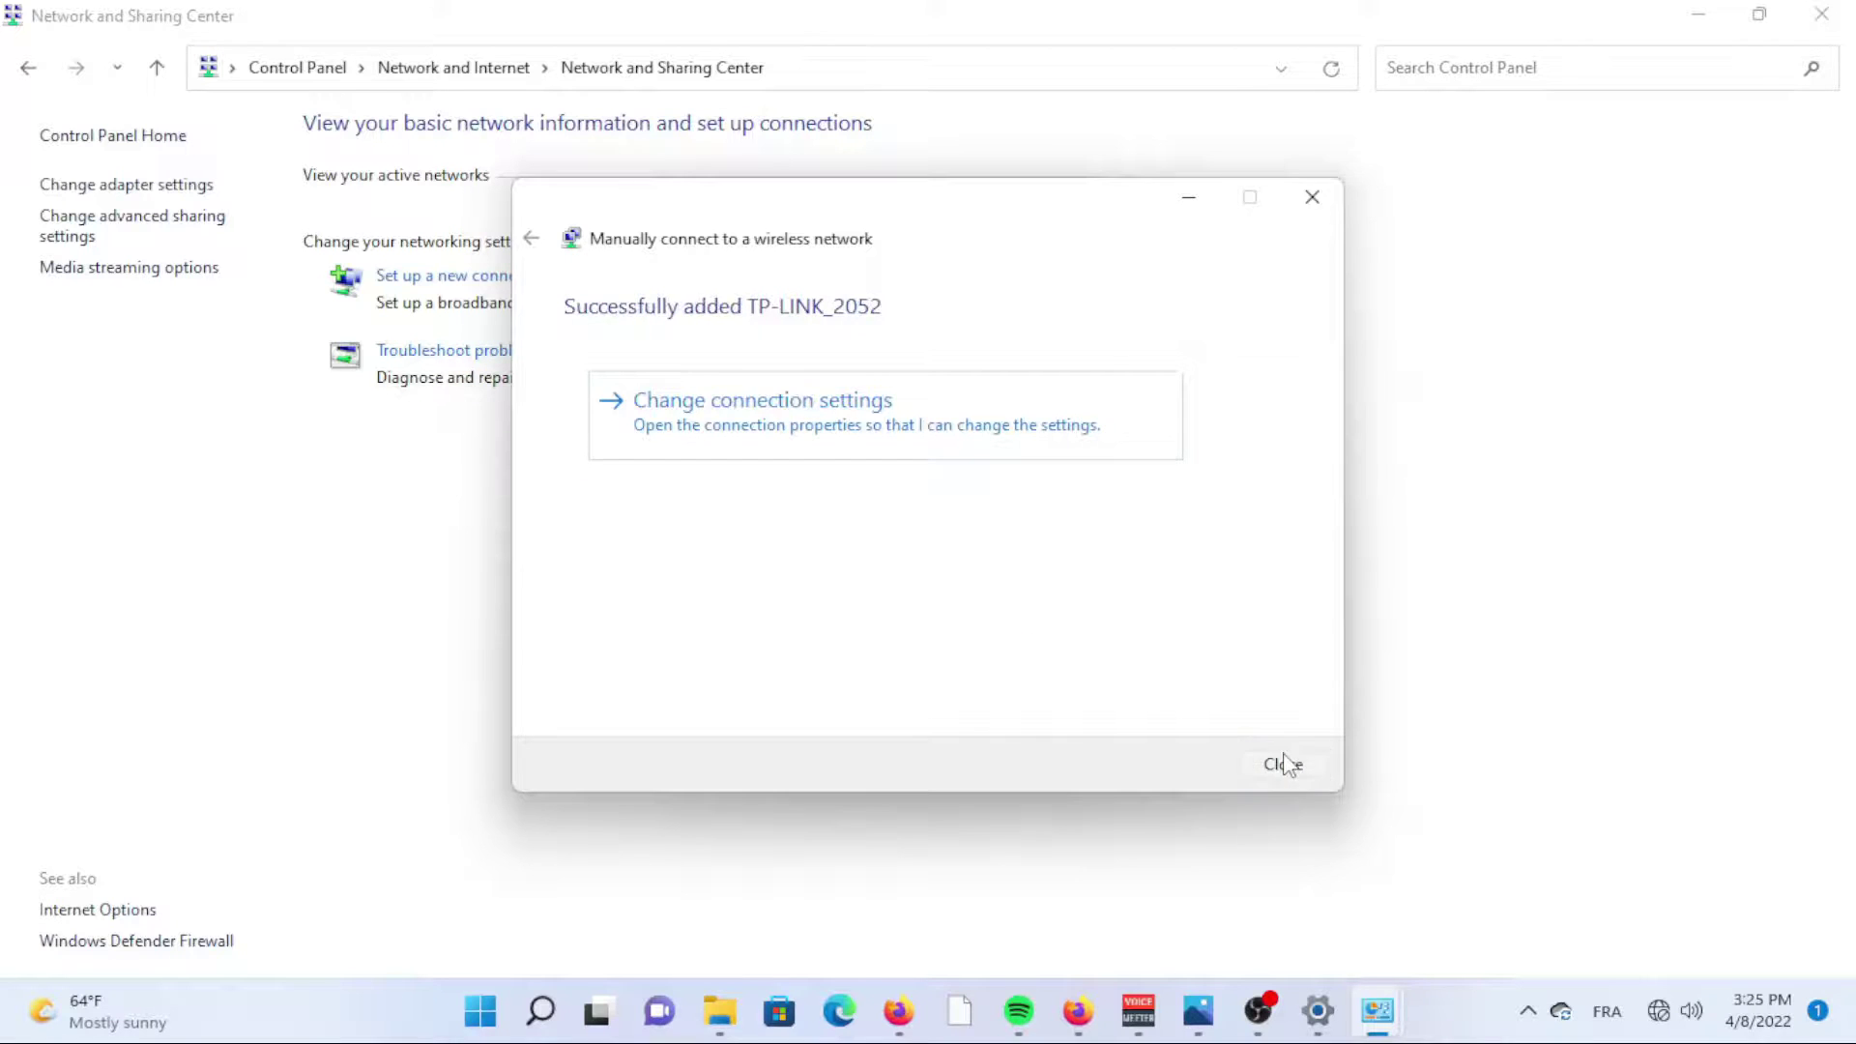
pyautogui.click(1286, 765)
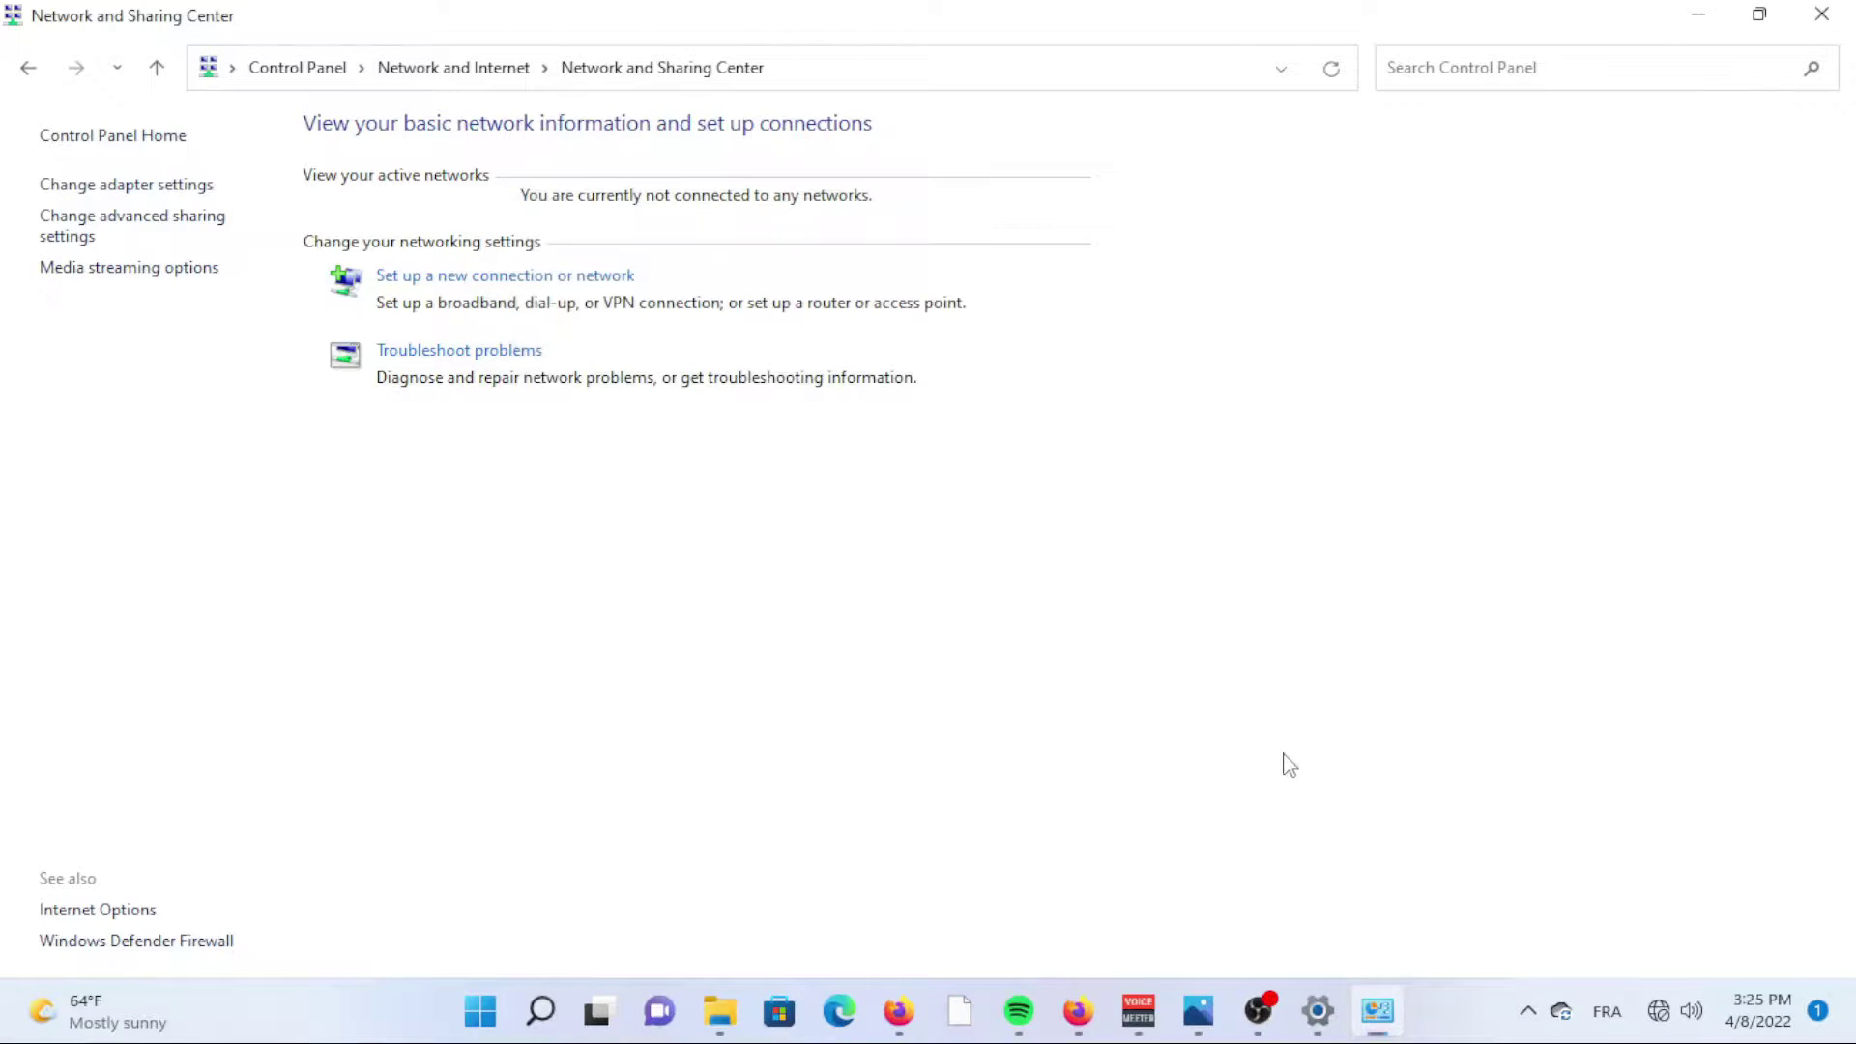
# Connect to TP-LINK_2052 from the Quick Settings Wi-Fi list and dismiss the flyout.
pyautogui.press('super+a')
pyautogui.click(1476, 578)
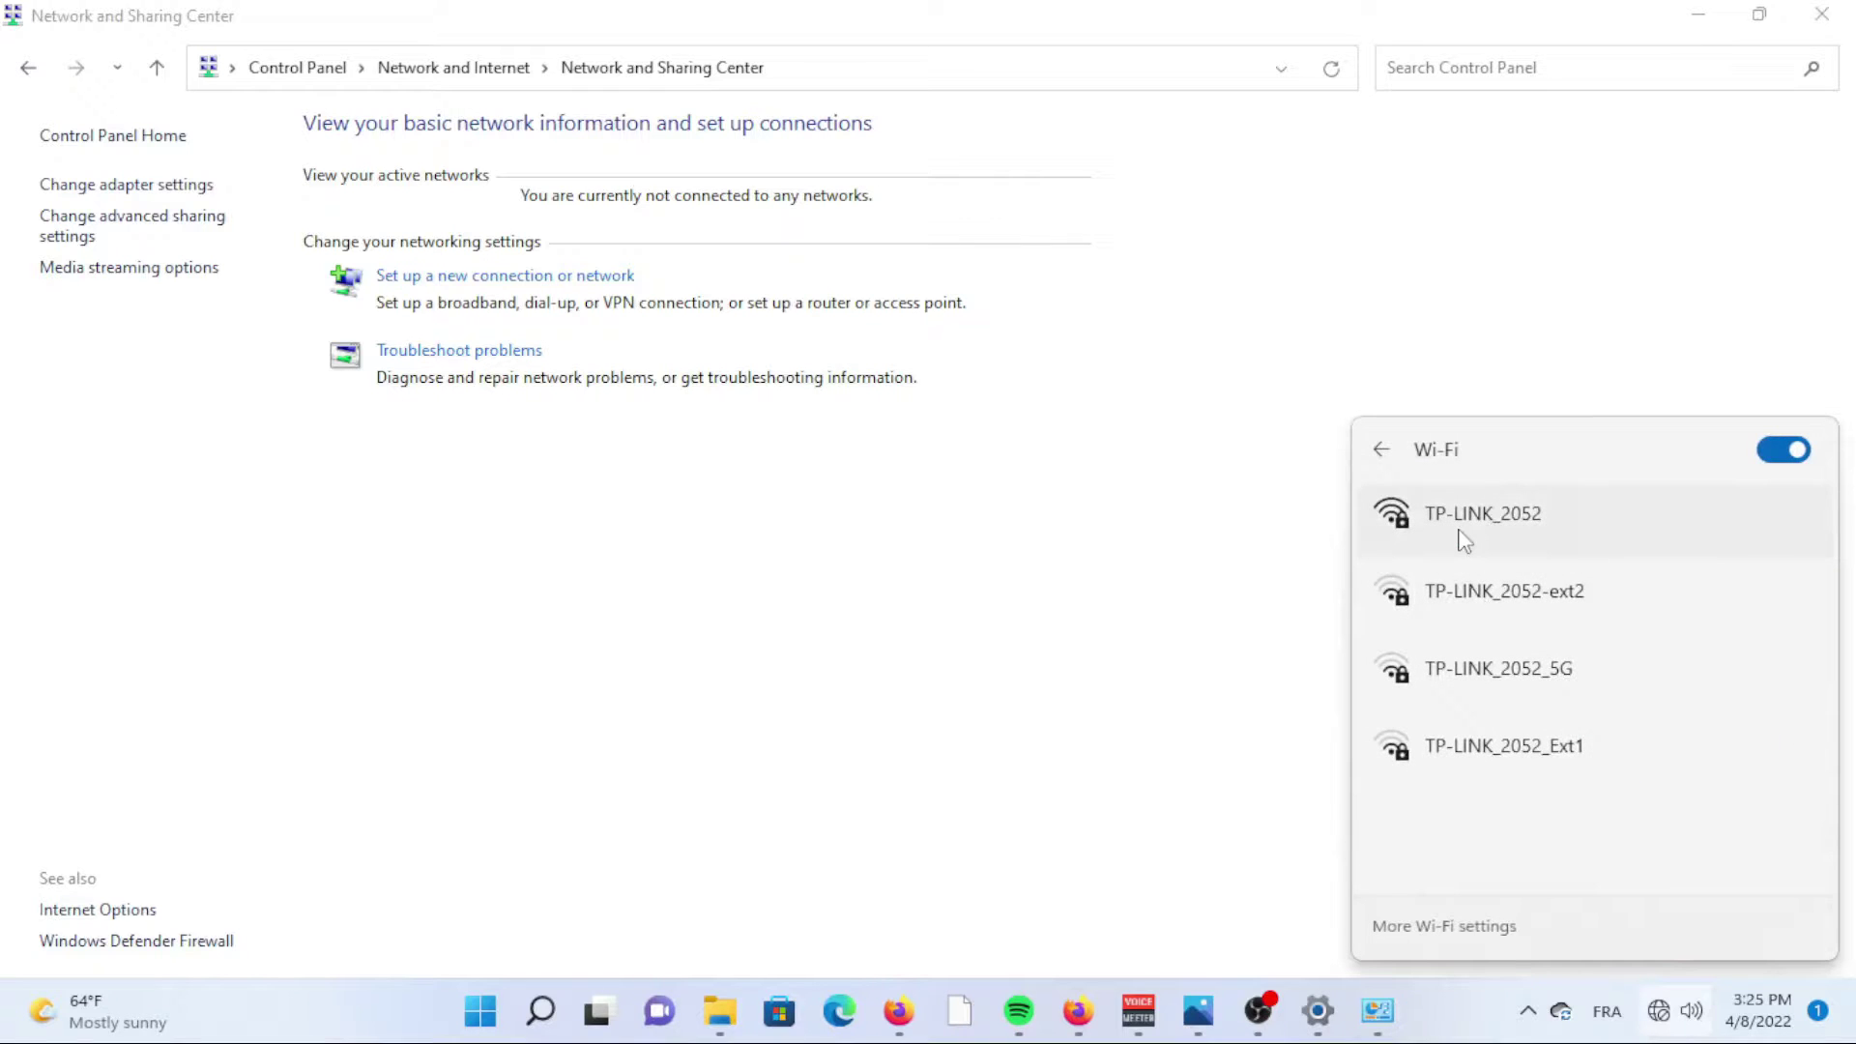
pyautogui.click(1465, 542)
pyautogui.click(1667, 633)
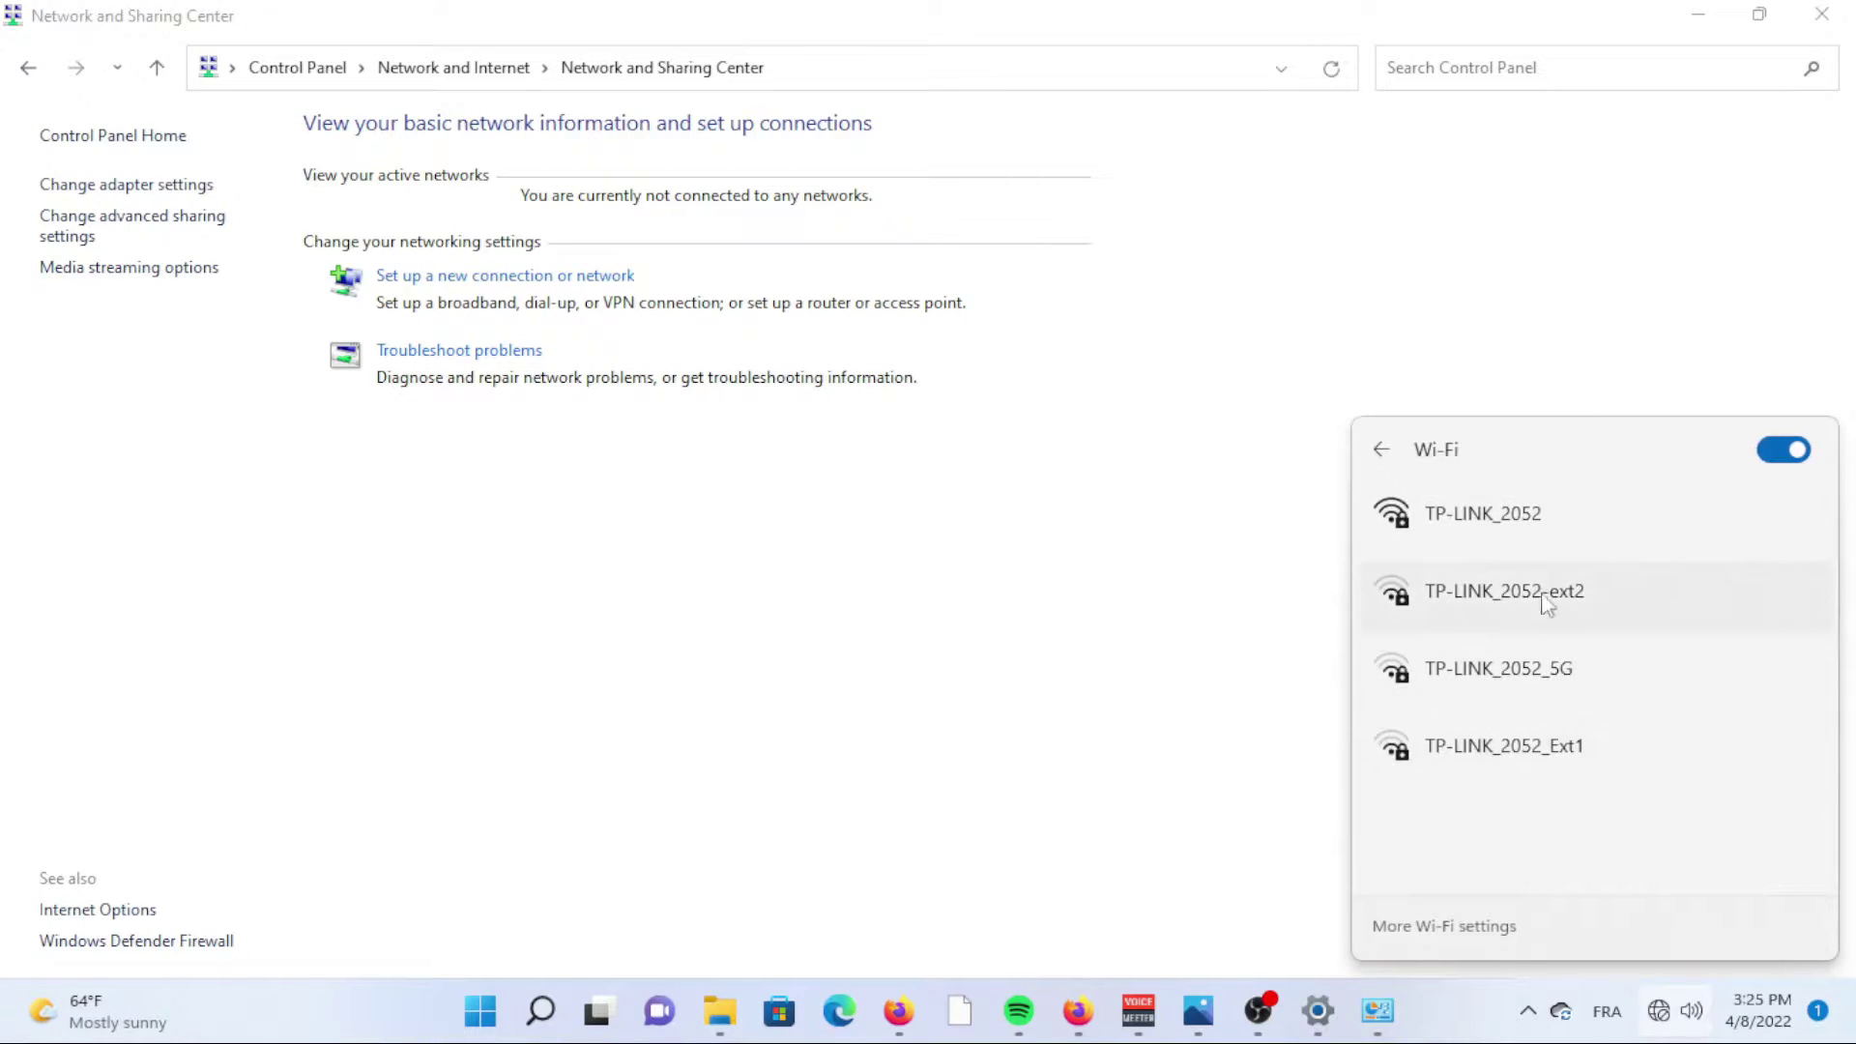
pyautogui.click(1508, 538)
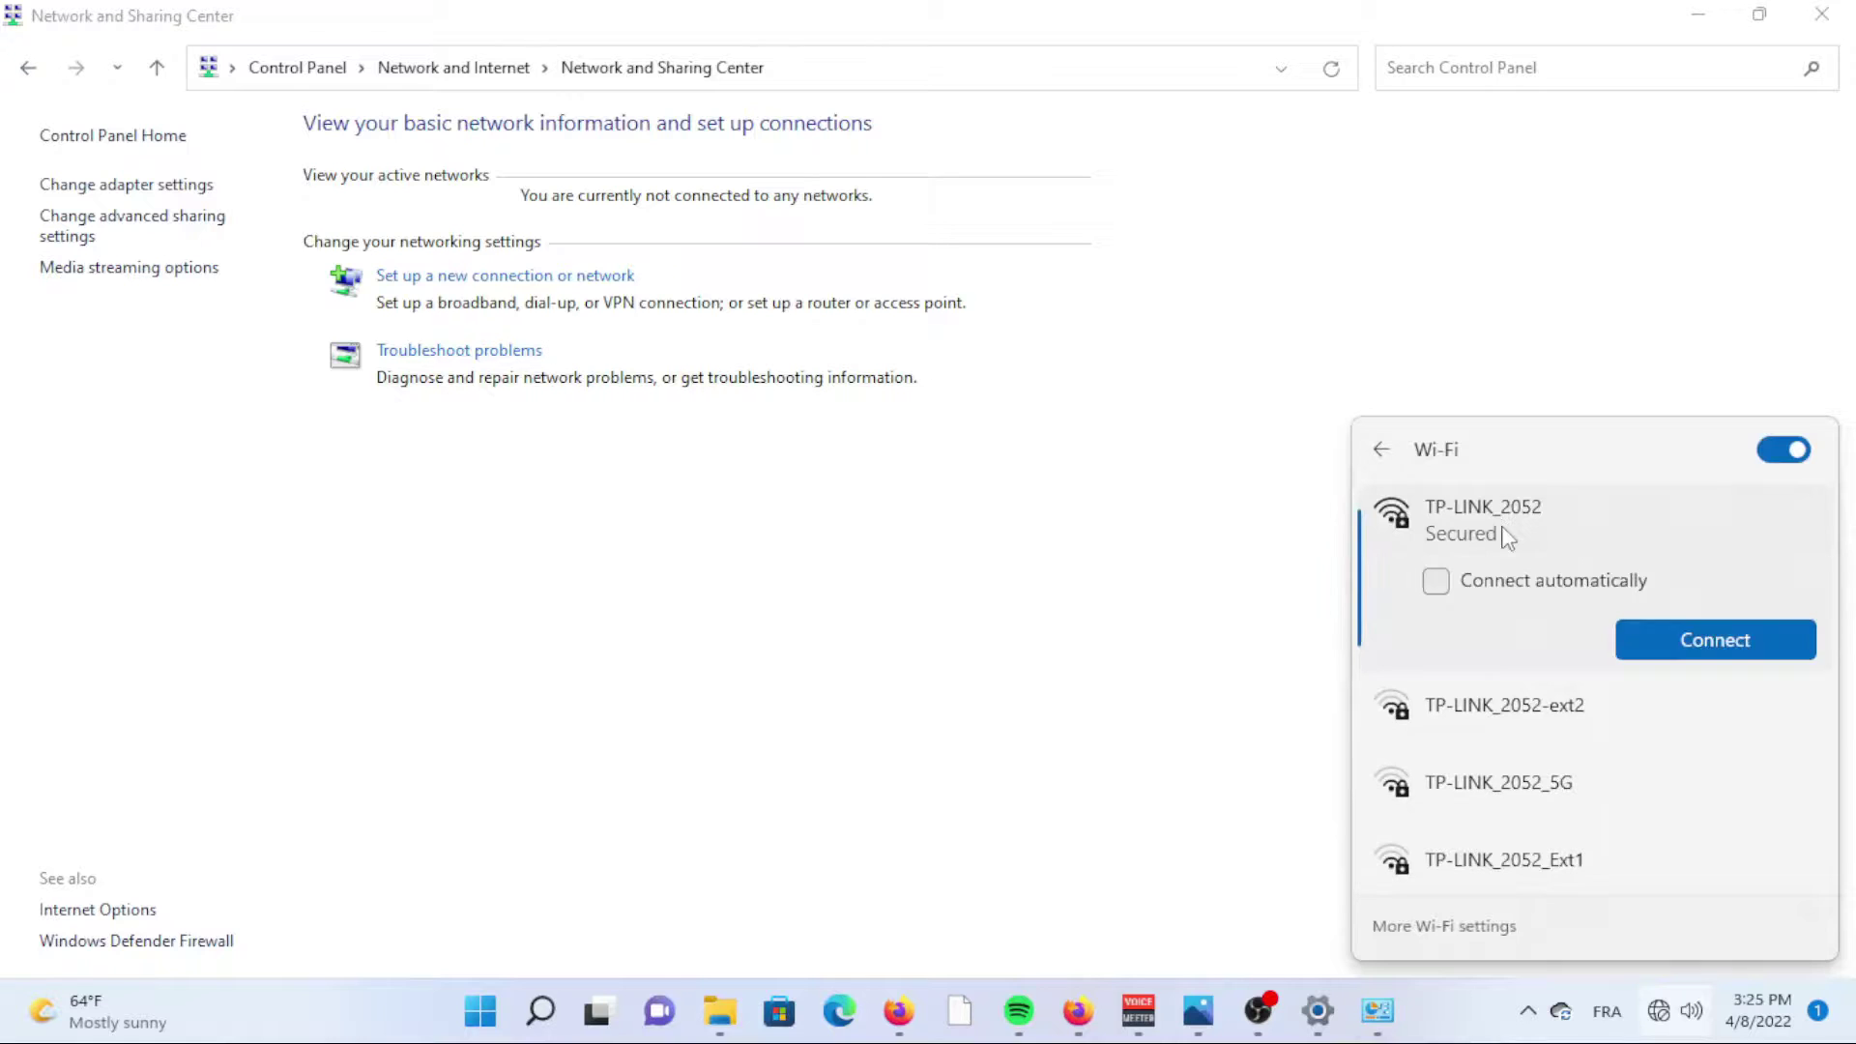
pyautogui.click(1696, 634)
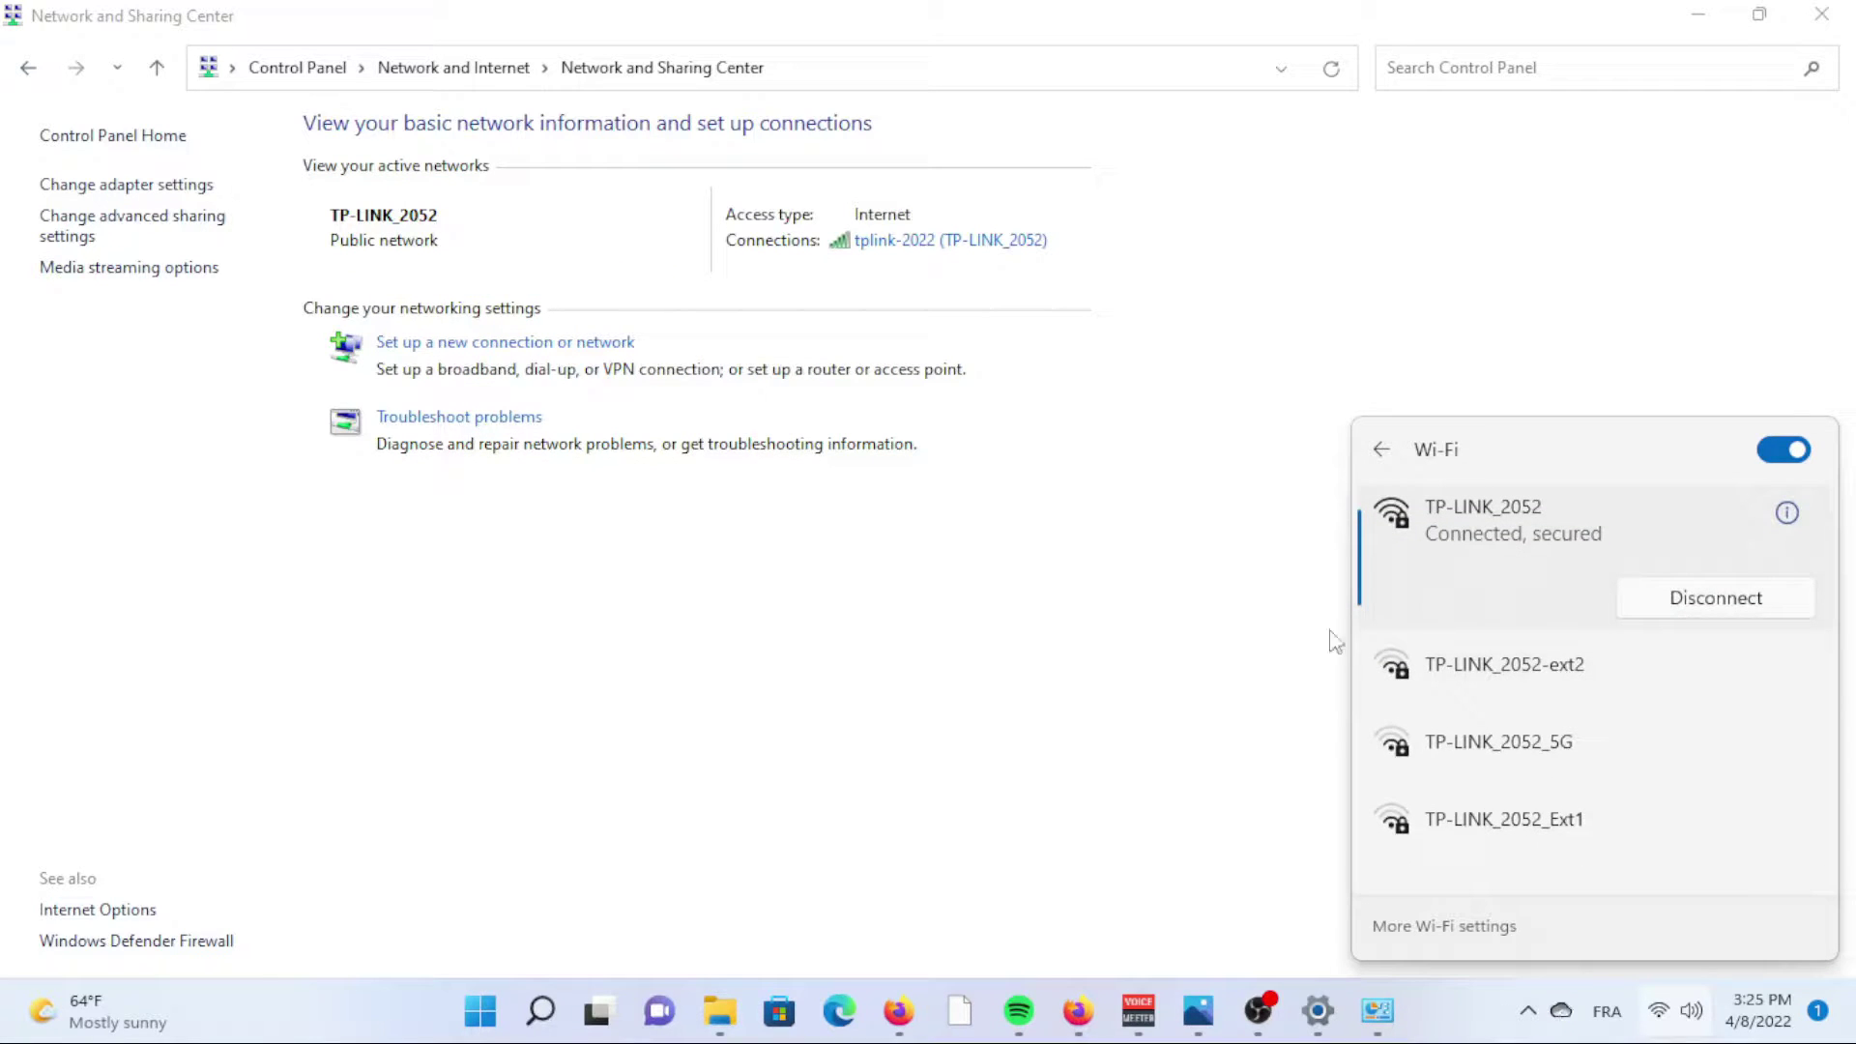
pyautogui.click(1284, 680)
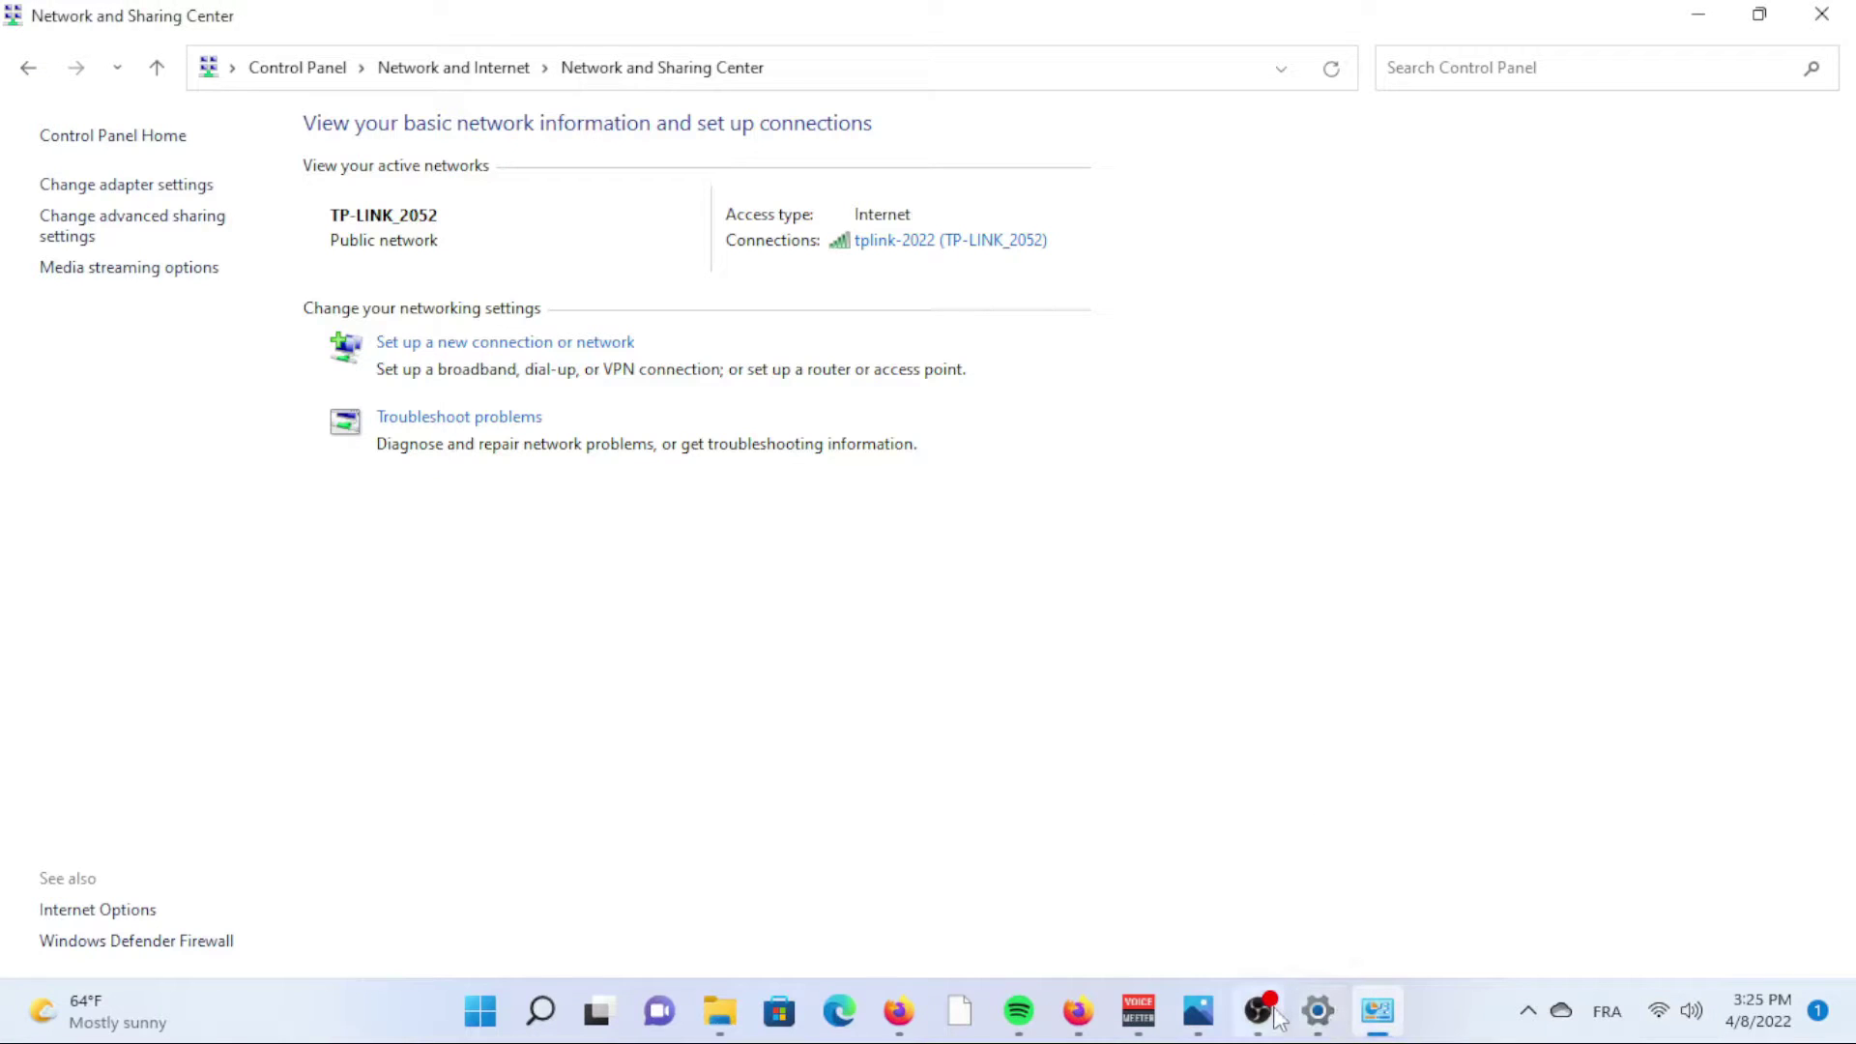
pyautogui.moveTo(1195, 1023)
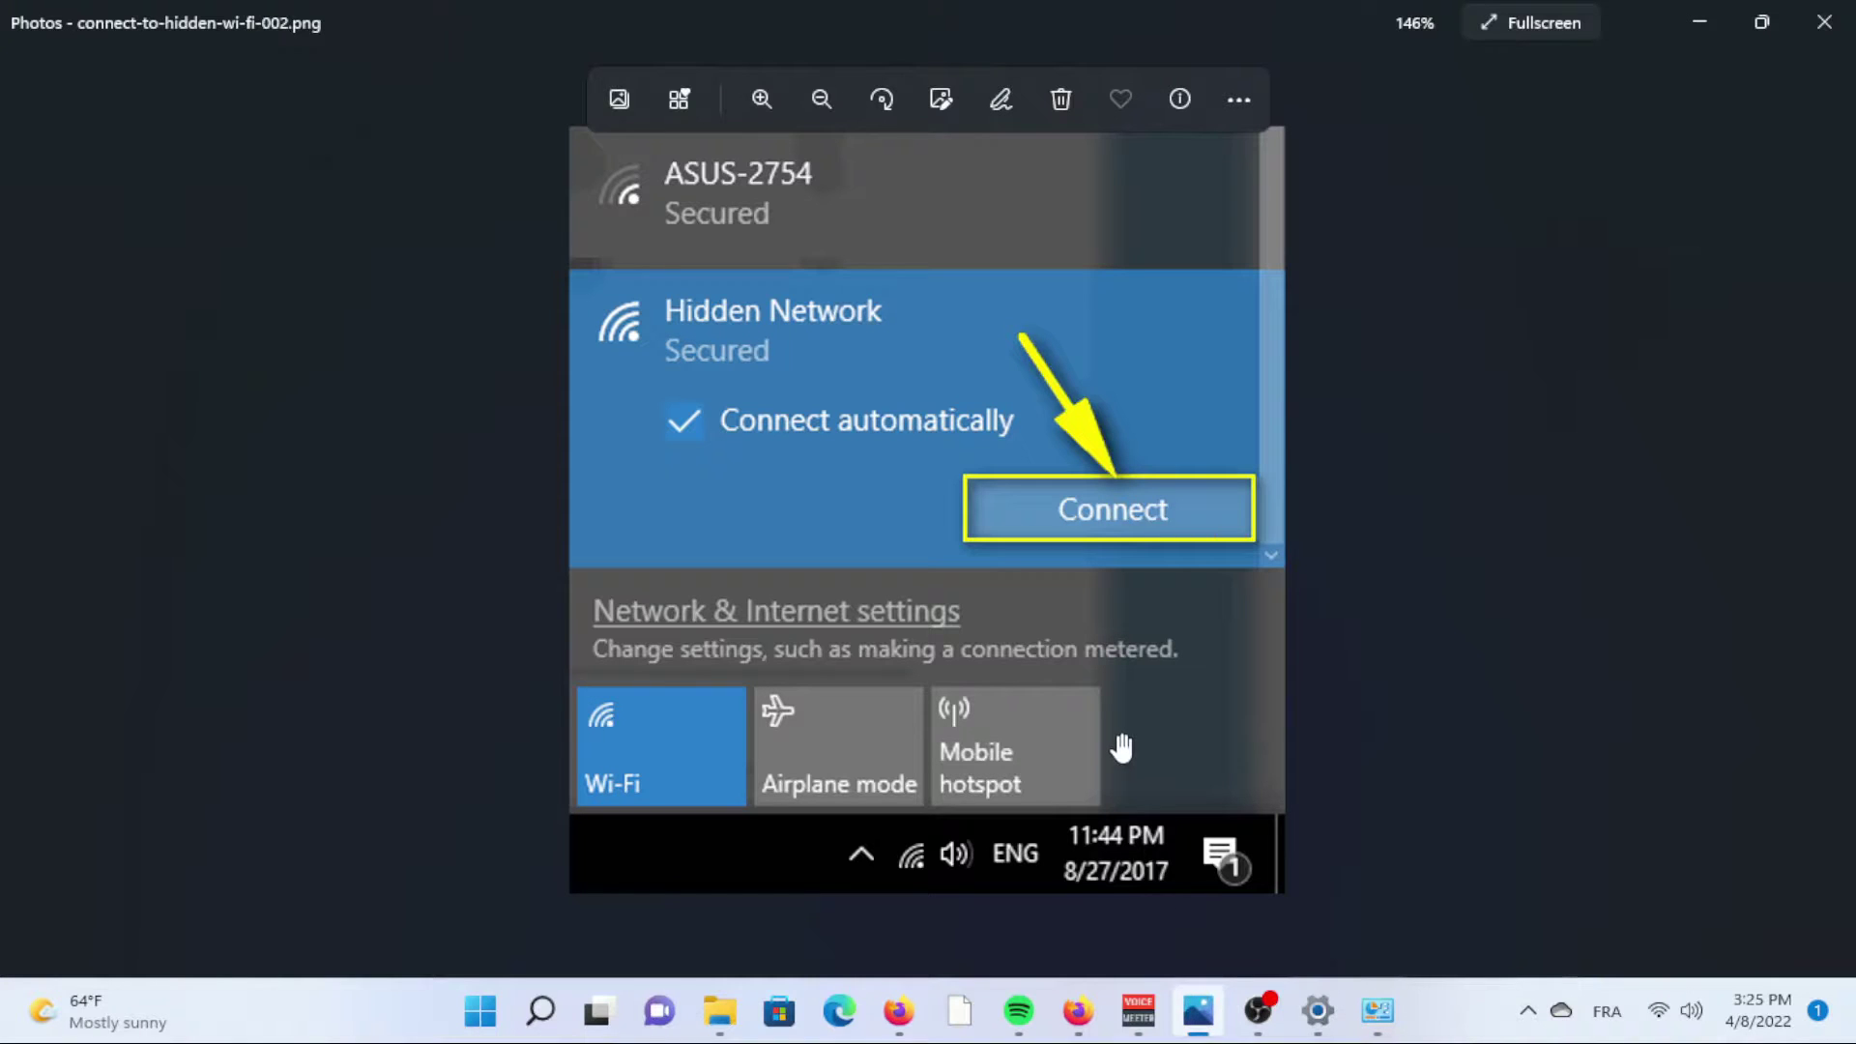